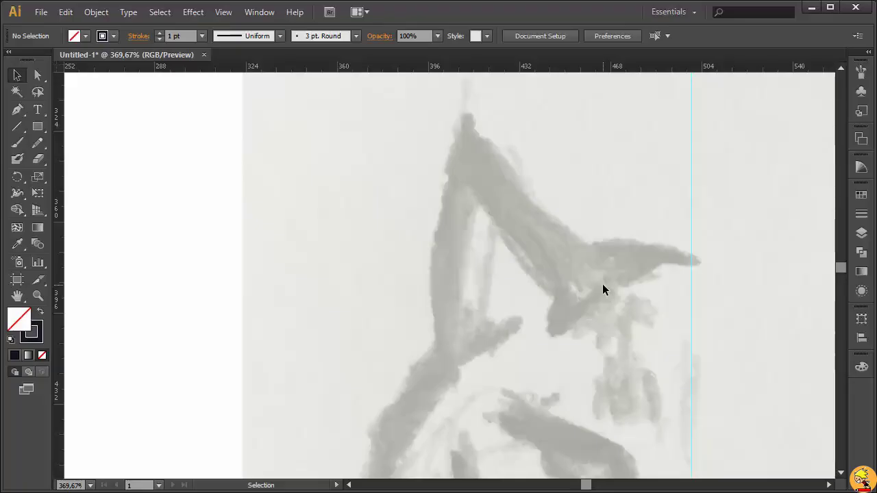
Trace one half of the spiky head outline in black, starting at the centre guide.
click(17, 110)
click(693, 236)
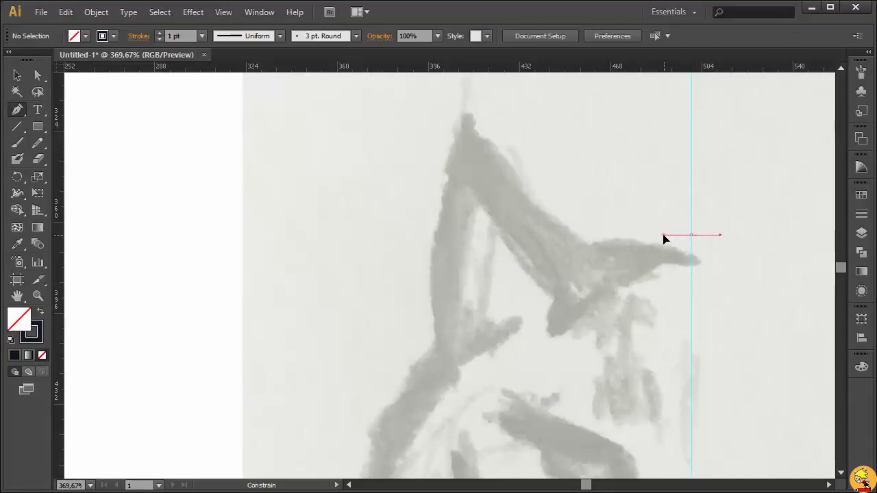
drag(588, 245, 585, 219)
drag(537, 194, 501, 116)
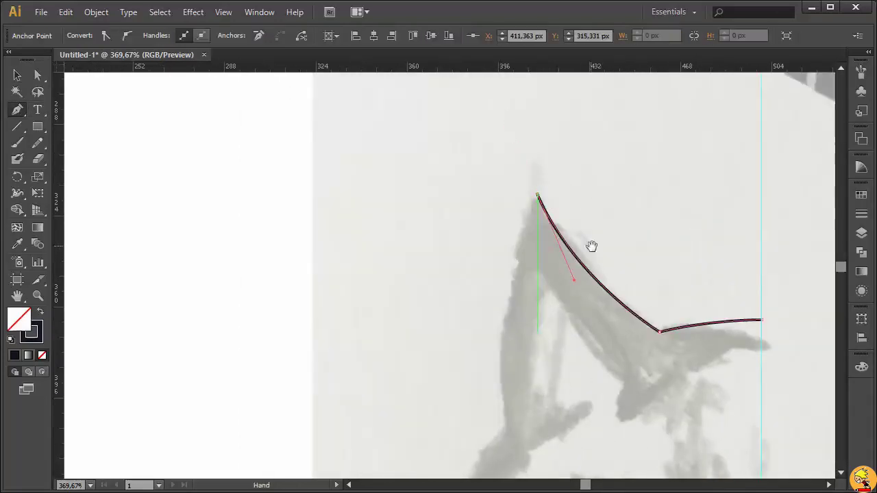
click(540, 199)
drag(533, 257, 557, 216)
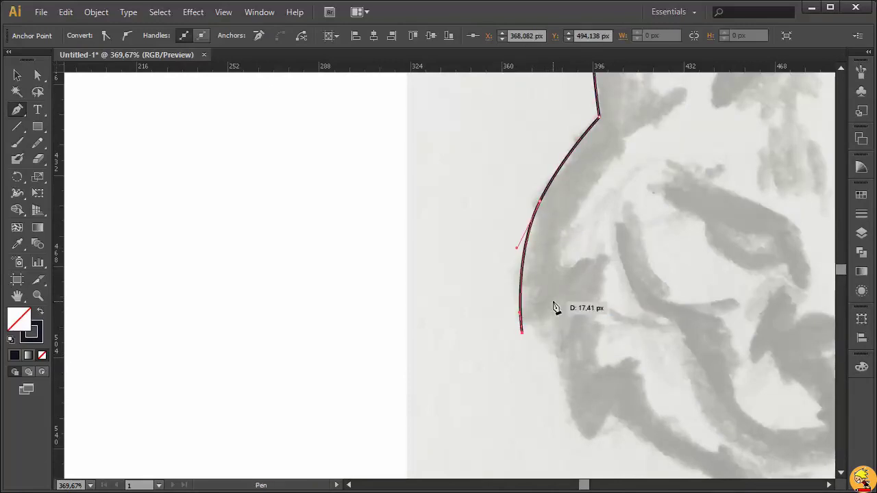
drag(591, 325, 534, 181)
drag(533, 298, 567, 347)
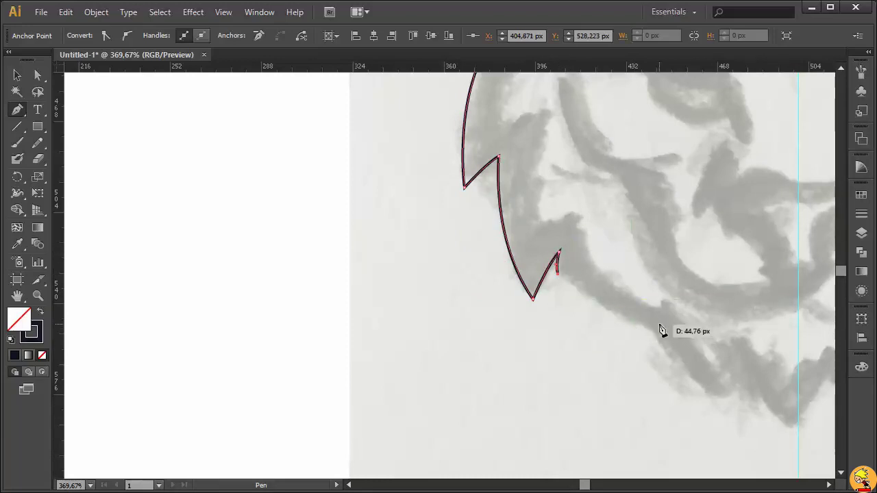
drag(684, 292, 505, 194)
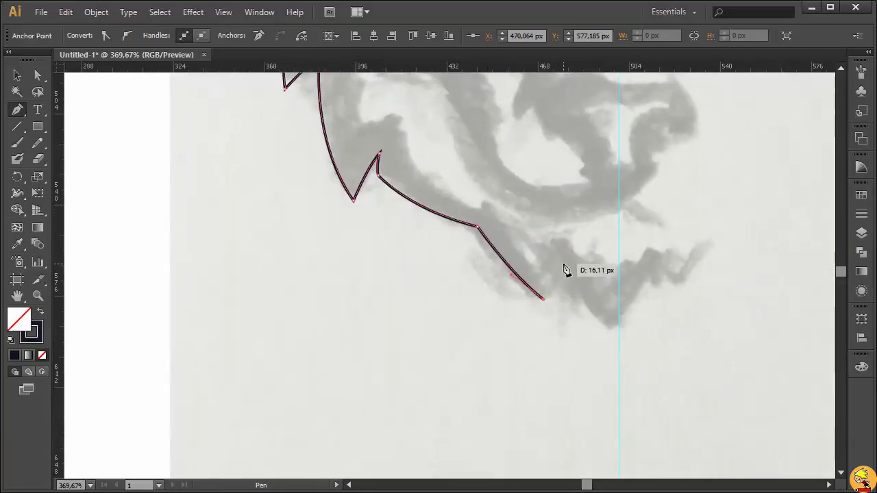
Mirror a copy of the traced outline across the centre guide.
key(o)
alt+click(675, 201)
click(29, 208)
key(v)
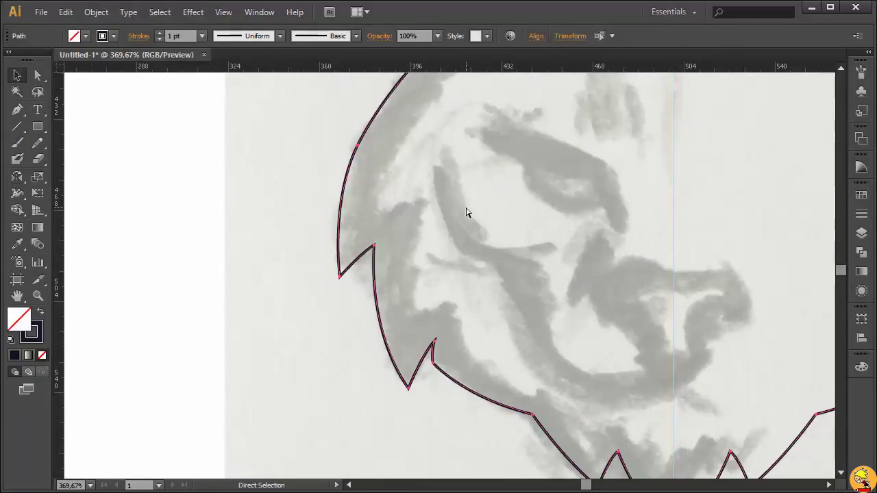
click(466, 211)
Start a new Pen path along the inner hair spike.
scroll(715, 353, up, 3)
key(p)
drag(643, 189, 685, 190)
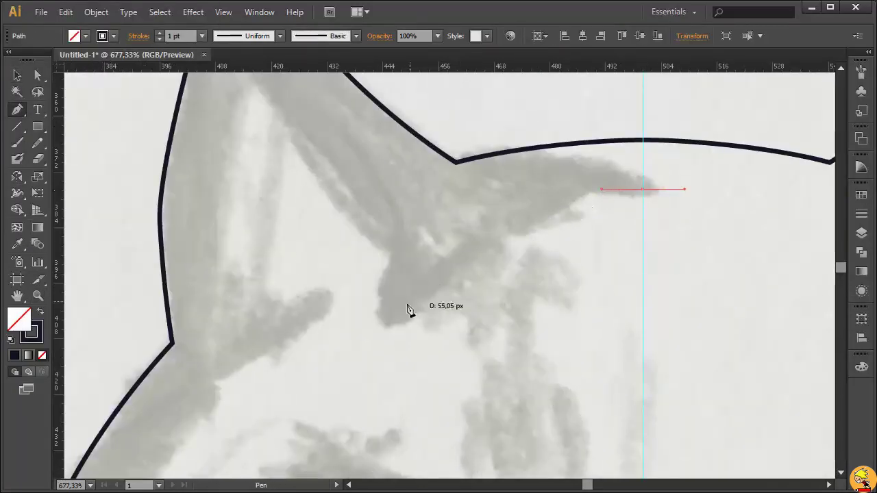
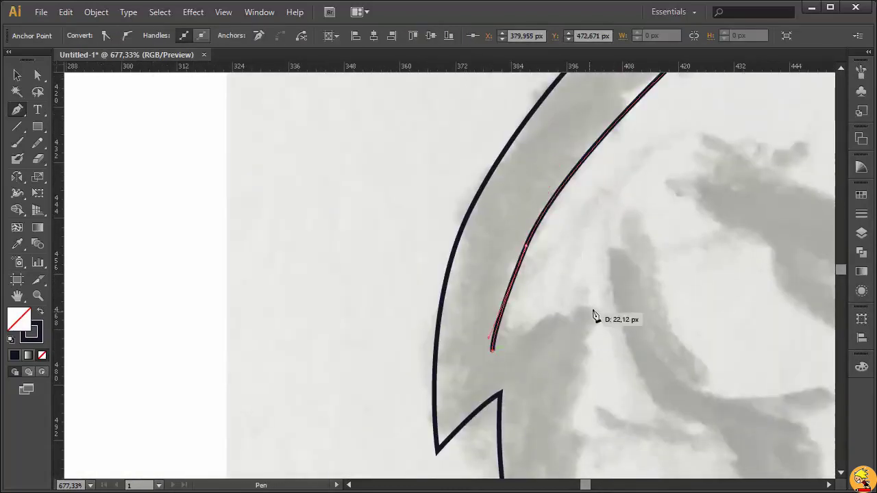
Trace the upper part of the jagged inner fur shape with curved Pen anchors along the sketch.
click(593, 307)
drag(593, 307, 495, 108)
scroll(479, 205, up, 1)
drag(464, 320, 486, 443)
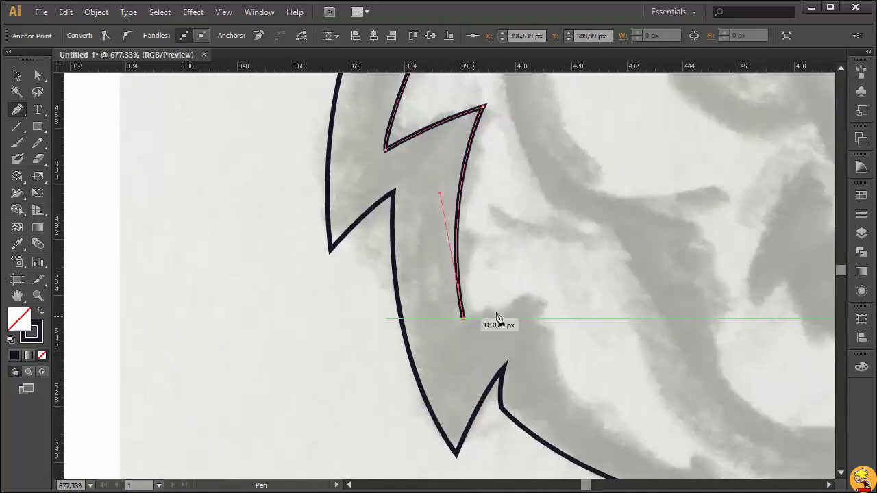
drag(538, 284, 579, 280)
drag(562, 302, 312, 198)
Finish the fur outline down to the centre guide and open Reflect options on the guide.
scroll(609, 411, down, 3)
scroll(480, 274, right, 2)
click(316, 181)
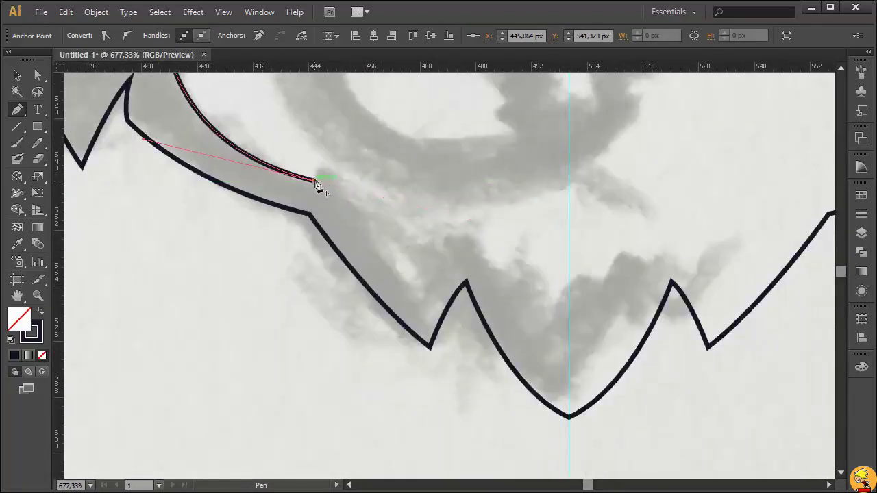
drag(414, 281, 425, 294)
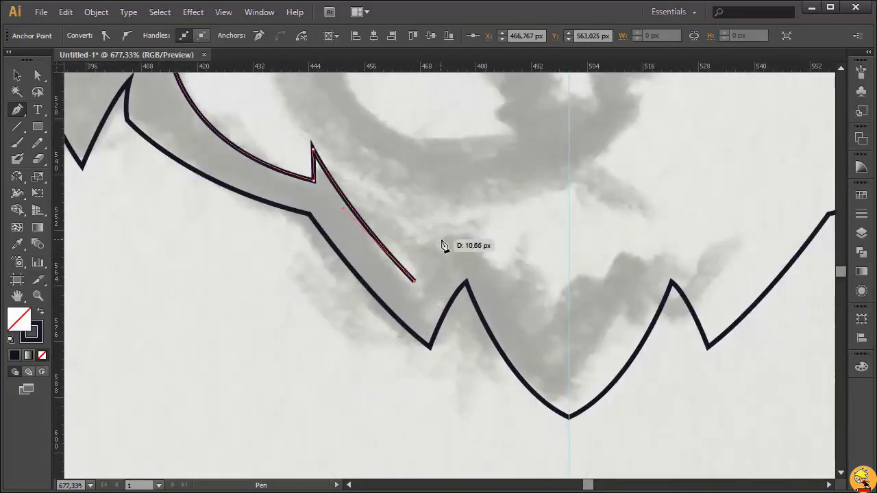
click(471, 223)
click(568, 348)
key(o)
alt+click(569, 200)
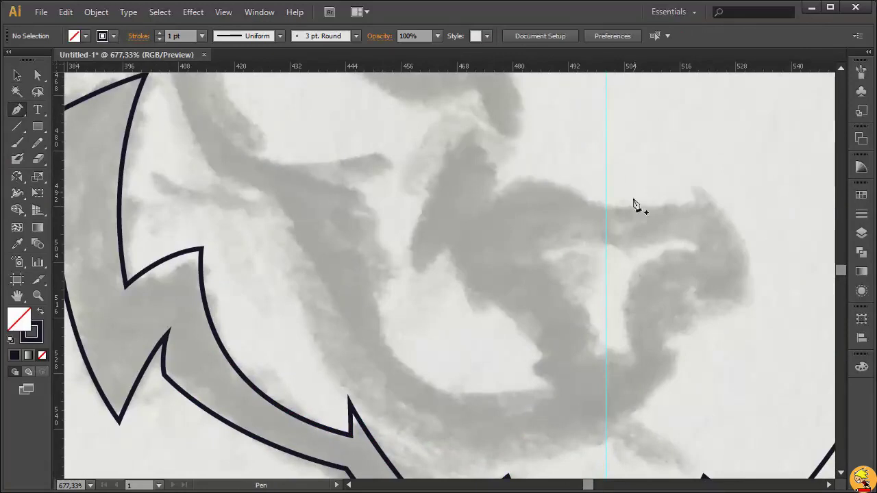
Start outlining the curled shape from the centre guide, curving down to its notched tip.
drag(608, 211, 568, 206)
drag(488, 203, 491, 211)
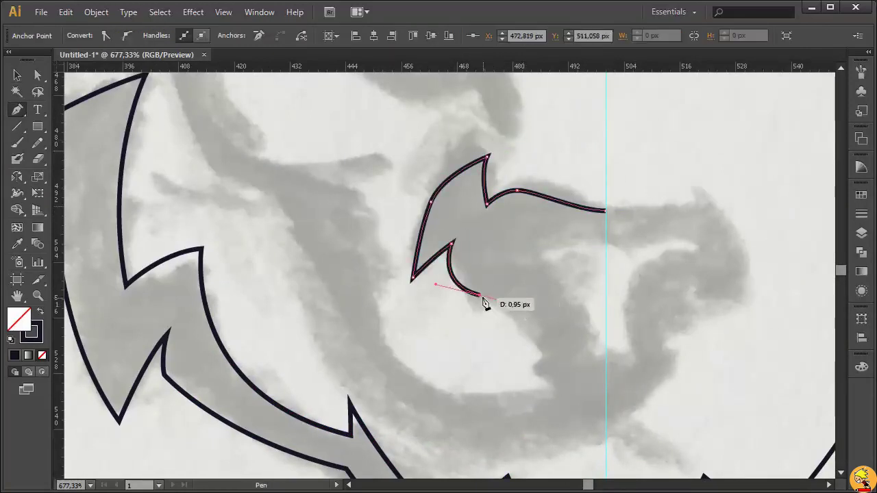
drag(410, 382, 408, 378)
drag(348, 214, 367, 108)
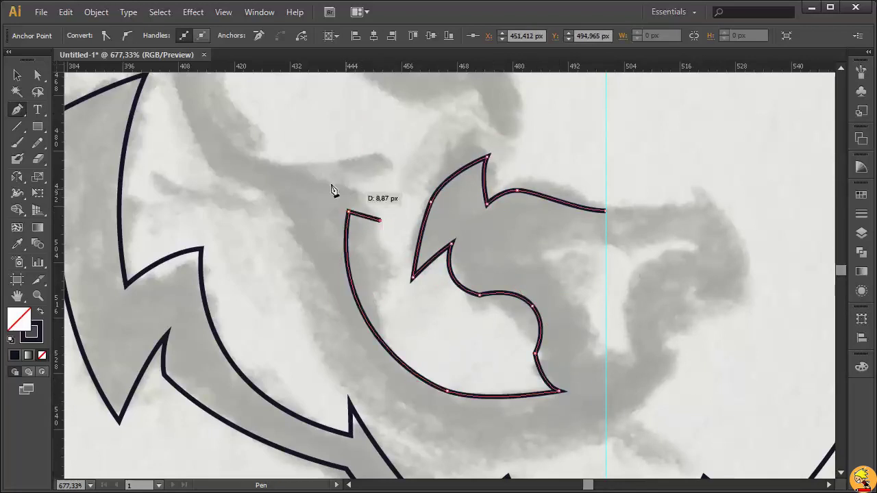
drag(374, 213, 538, 351)
drag(449, 314, 436, 306)
click(393, 154)
Complete the curled shape's outline with further curved and corner anchors along the sketch.
drag(420, 336, 450, 397)
mouse_move(485, 371)
mouse_down()
mouse_move(505, 382)
mouse_move(394, 154)
mouse_up()
click(477, 393)
drag(448, 216, 461, 248)
drag(532, 344, 582, 368)
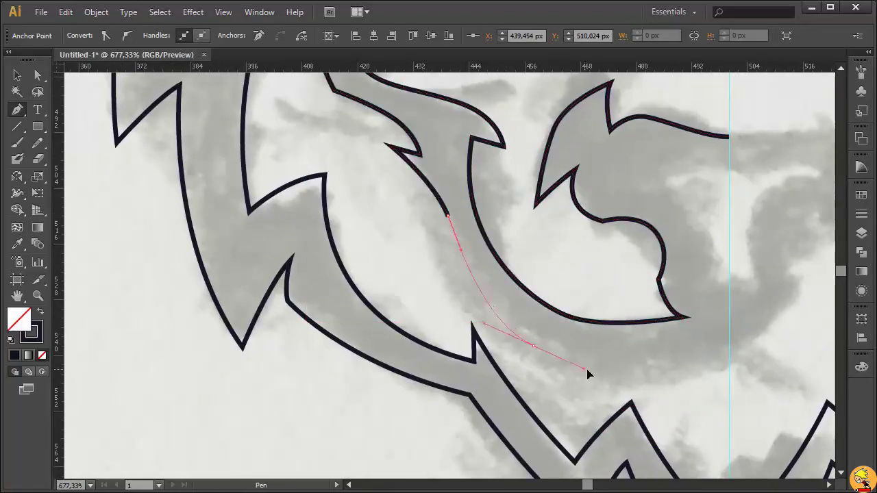
scroll(549, 308, down, 2)
scroll(548, 308, right, 3)
scroll(694, 261, up, 3)
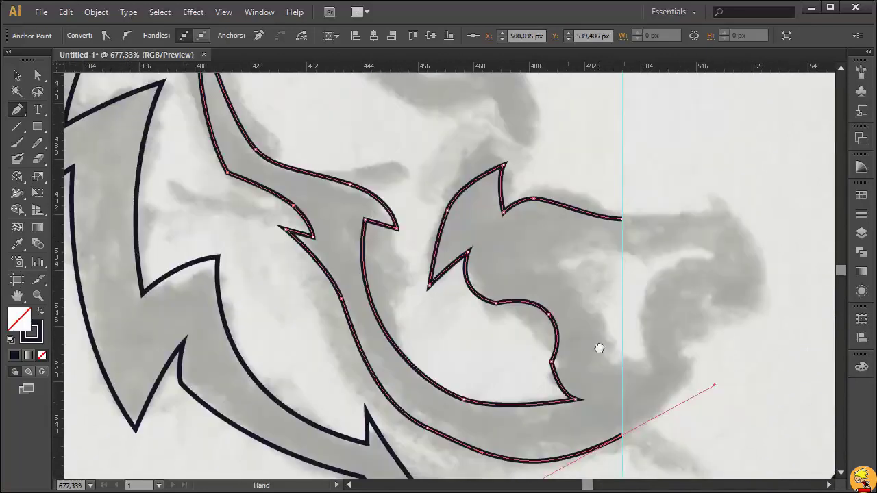
Reflect a vertical copy of the inner shapes across the centre guide onto the right side.
ctrl+click(427, 131)
key(o)
alt+click(623, 267)
click(62, 214)
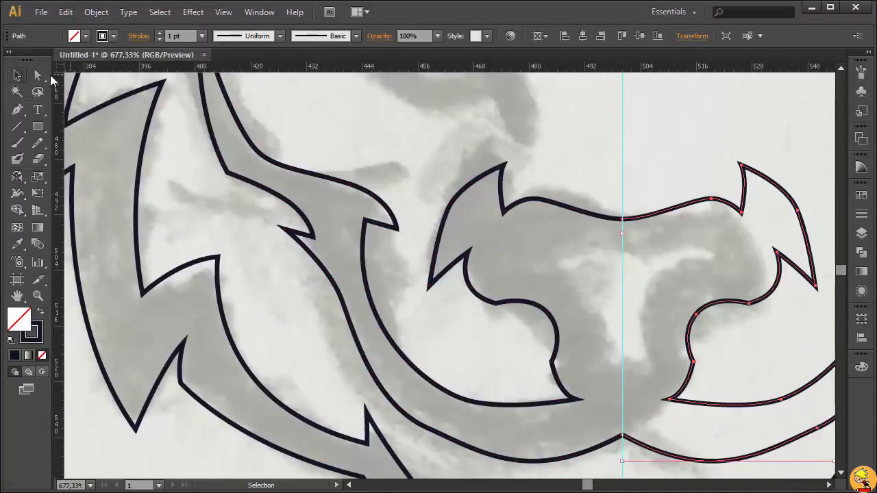
click(574, 166)
Trace the left eye outline and its inner eye shape with the Pen tool.
scroll(562, 274, up, 5)
key(p)
click(547, 336)
drag(516, 215, 317, 142)
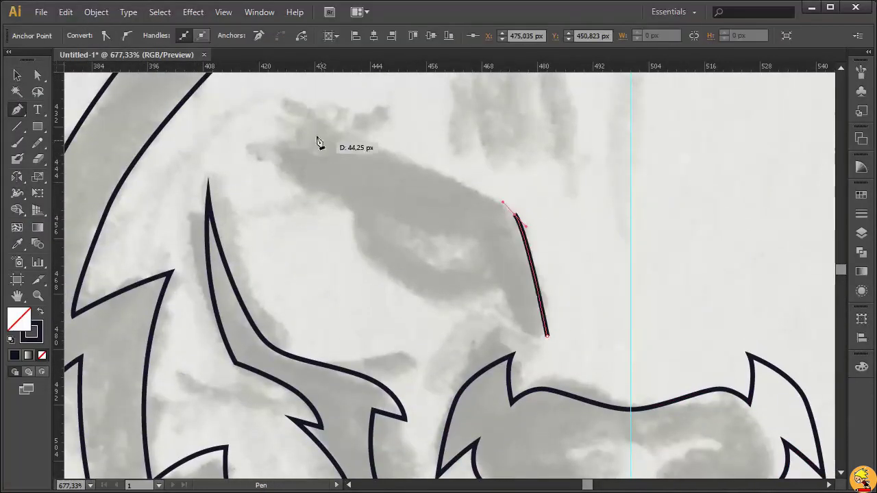
click(267, 103)
drag(397, 293, 503, 288)
click(499, 281)
click(547, 336)
click(485, 236)
click(370, 180)
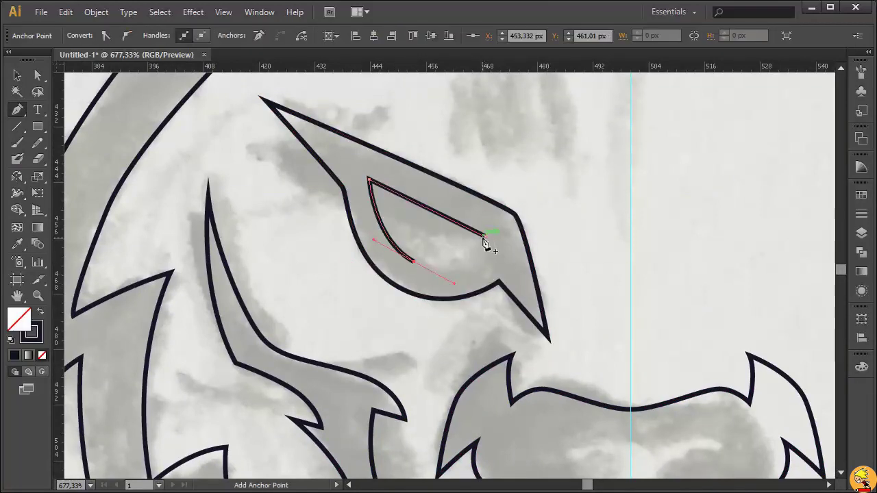
Trace a jagged lightning-bolt mark on the forehead.
key(v)
click(563, 303)
scroll(564, 302, up, 5)
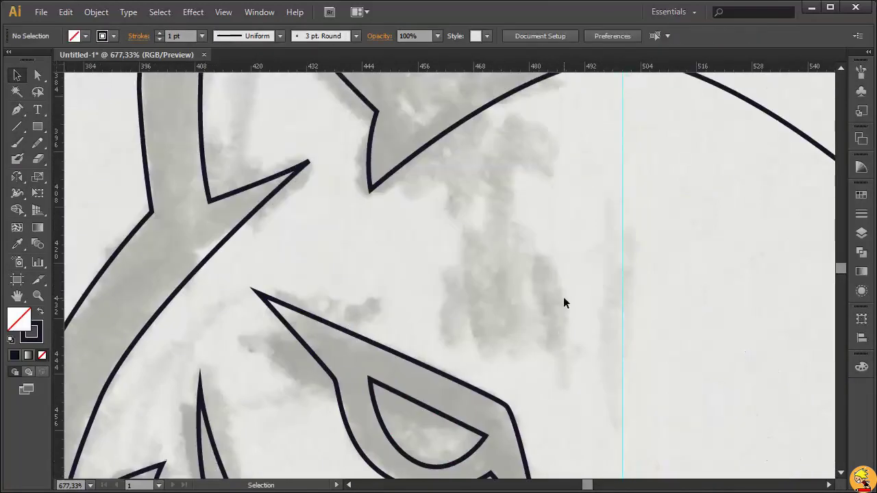
click(564, 354)
click(546, 265)
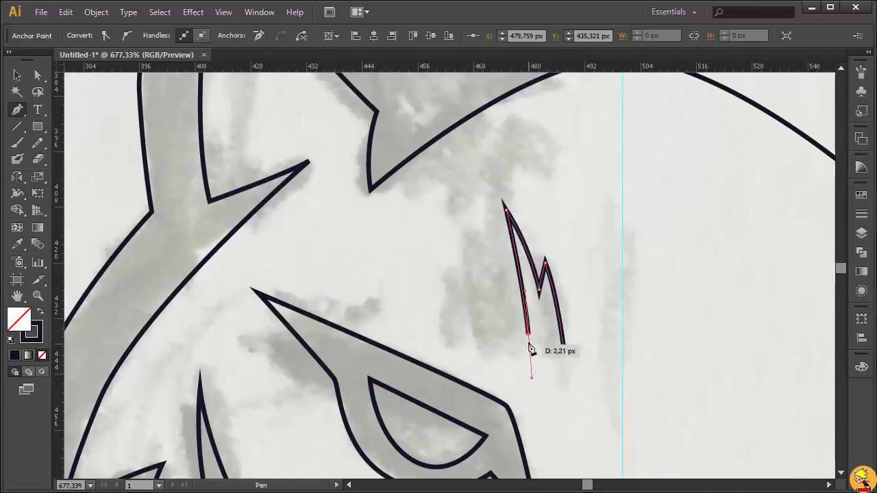
click(565, 358)
Duplicate the bolt down-left, then mirror a copy of both bolts to the right side.
key(v)
click(407, 283)
drag(529, 229, 473, 253)
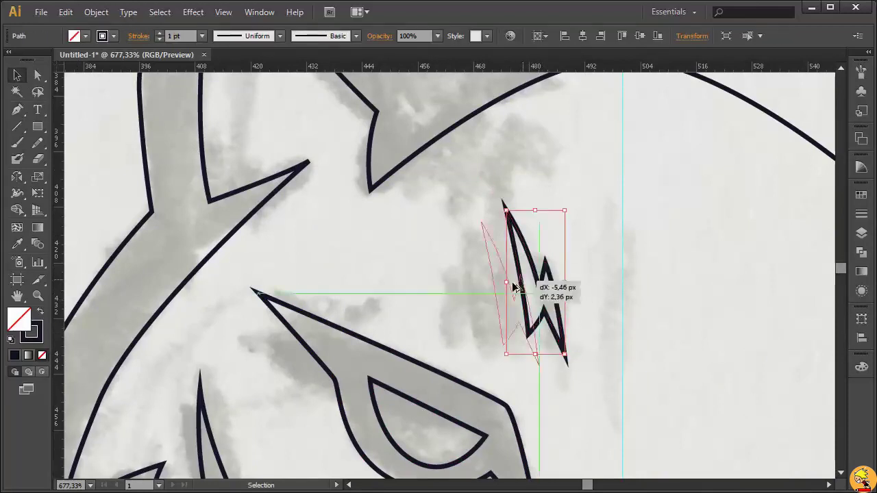
drag(531, 239, 539, 224)
drag(594, 214, 520, 175)
drag(363, 141, 507, 325)
alt+click(551, 244)
click(30, 211)
Mirror a copy of the eye shapes across the centre guide to the right side.
scroll(480, 274, down, 2)
ctrl+click(379, 316)
alt+click(544, 327)
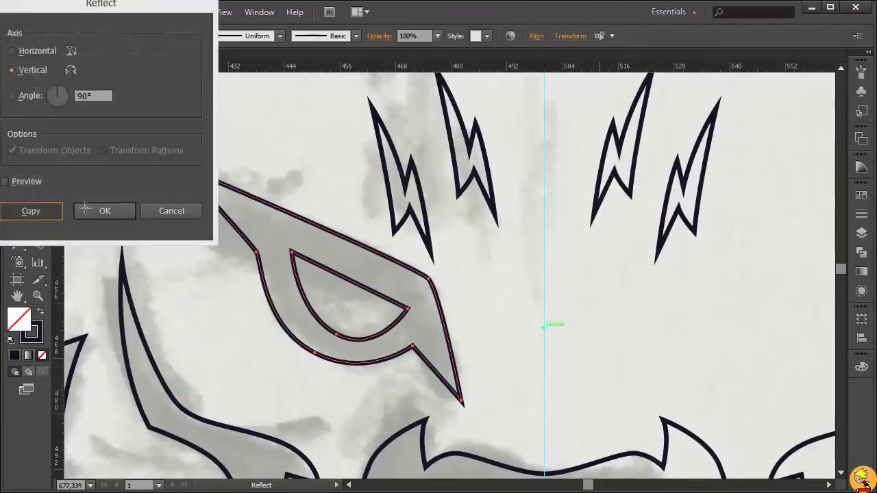
click(31, 211)
scroll(423, 221, down, 3)
scroll(549, 280, down, 2)
scroll(573, 316, up, 2)
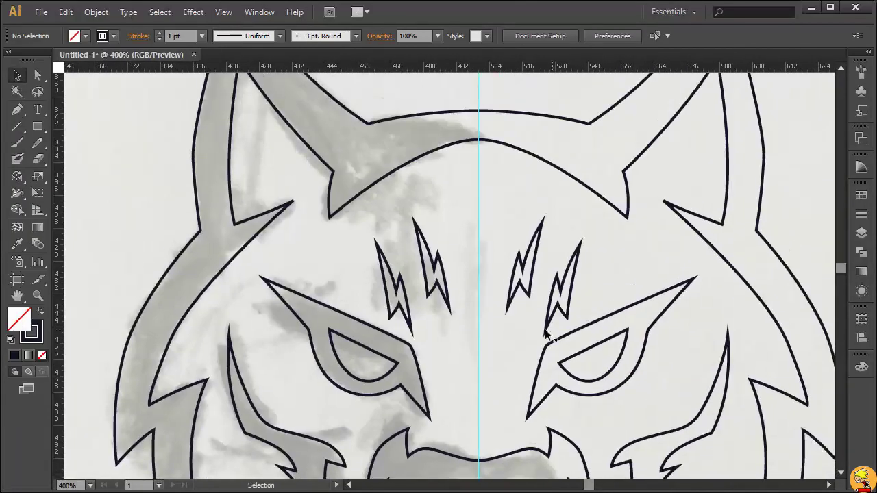
Delete the grey sketch image from the Layers panel and zoom out to the whole wolf outline.
key(F7)
click(560, 103)
key(Delete)
key(ctrl+minus)
key(ctrl+minus)
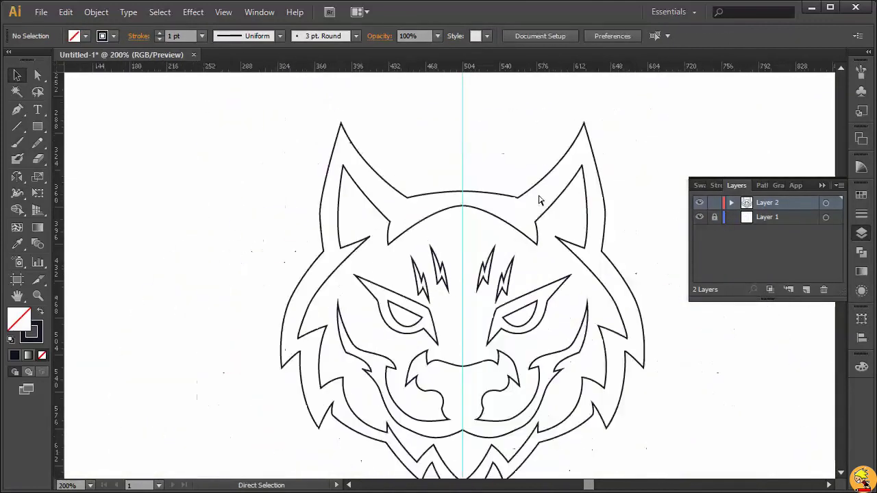
key(ctrl+minus)
drag(308, 144, 560, 400)
Swap fill and stroke, fill the wolf outline dark navy and the inner face blue.
key(shift+x)
click(861, 195)
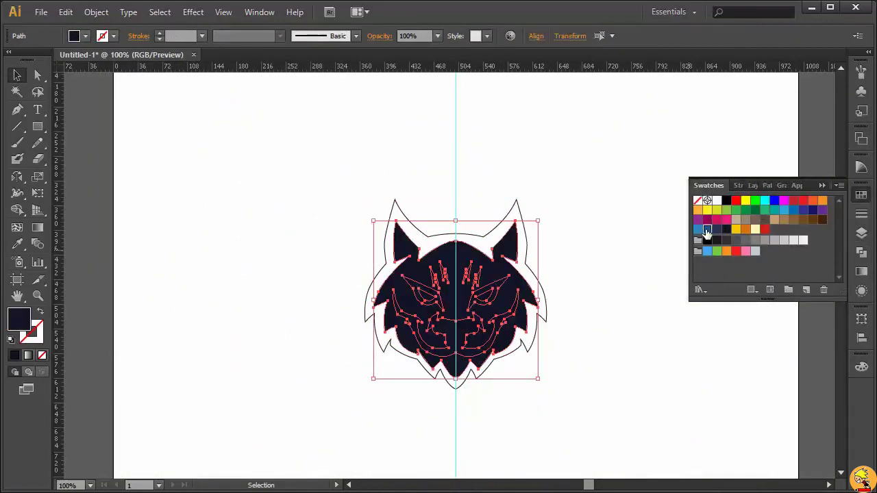
click(707, 229)
click(525, 243)
key(shift+x)
click(123, 323)
drag(322, 210, 597, 383)
Fill the four face-detail paths dark navy, then zoom into the nose and mouth.
key(y)
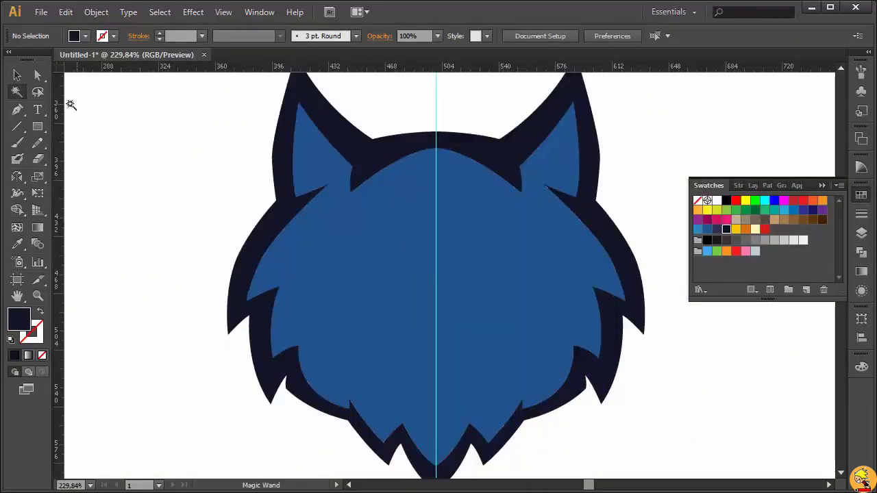
key(v)
click(381, 337)
shift+click(525, 276)
shift+click(459, 235)
shift+click(400, 226)
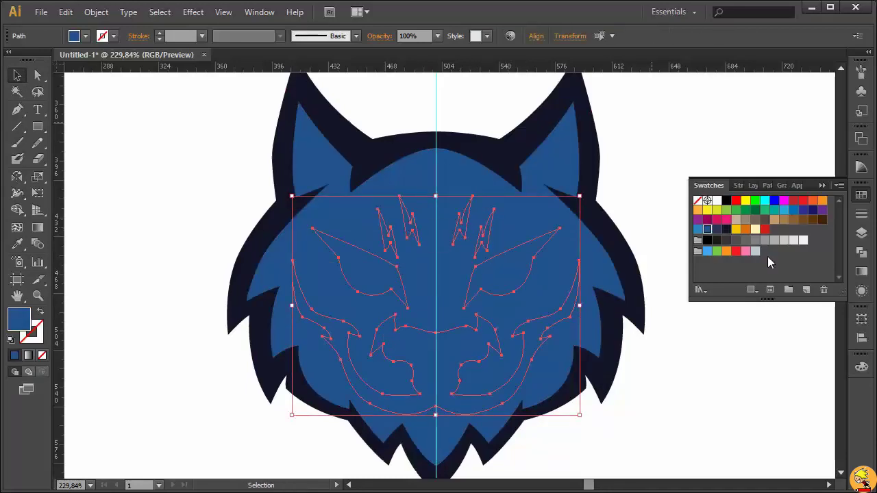
click(726, 229)
click(712, 397)
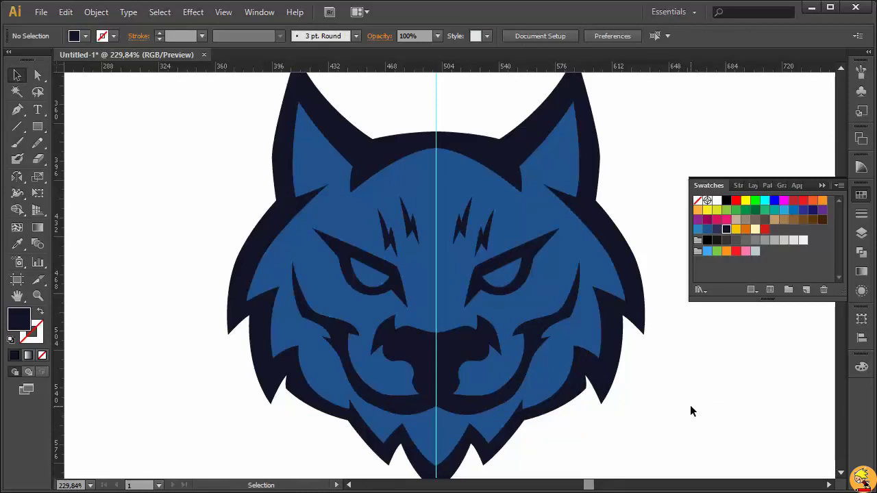
key(z)
drag(329, 288, 579, 432)
Inspect the anchor points of the dark face path with Direct Selection.
key(v)
key(a)
click(374, 403)
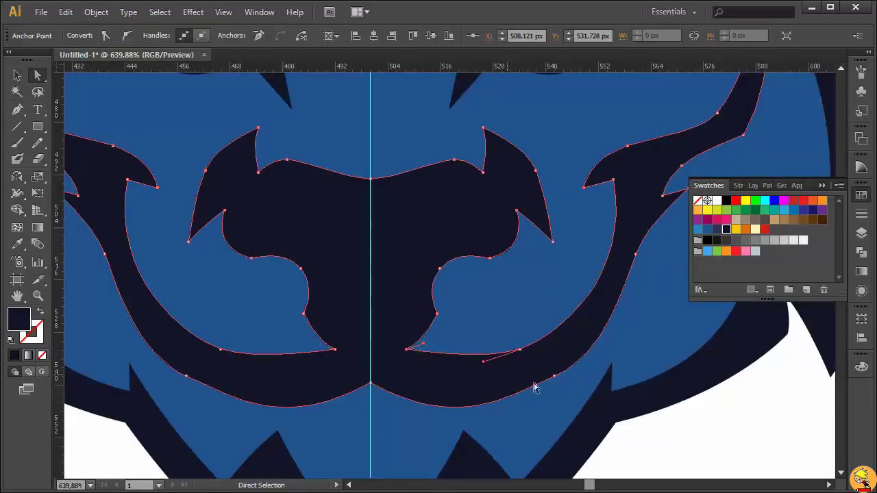
click(744, 451)
scroll(656, 372, down, 4)
Fill both wolf eyes yellow.
key(v)
click(328, 247)
shift+click(499, 247)
click(736, 229)
click(749, 390)
scroll(750, 390, up, 4)
Draw half a forehead shape with the Pen and reflect a copy across the centre guide.
key(p)
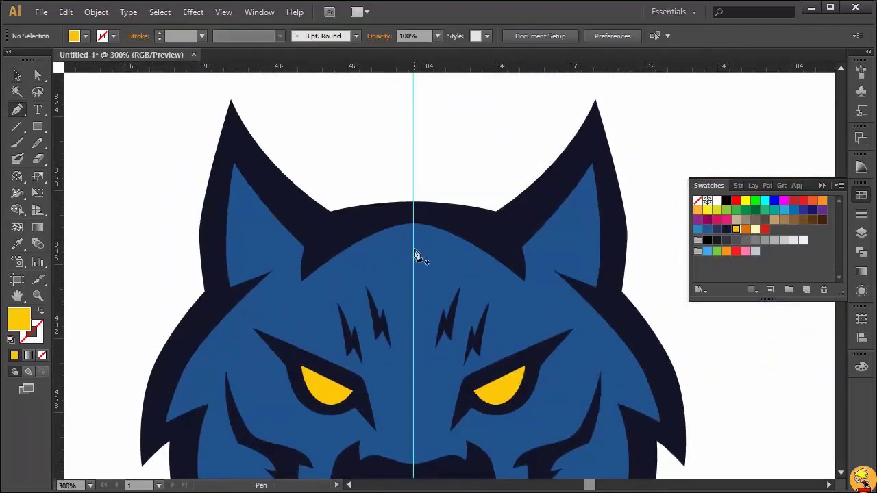
drag(413, 237, 350, 268)
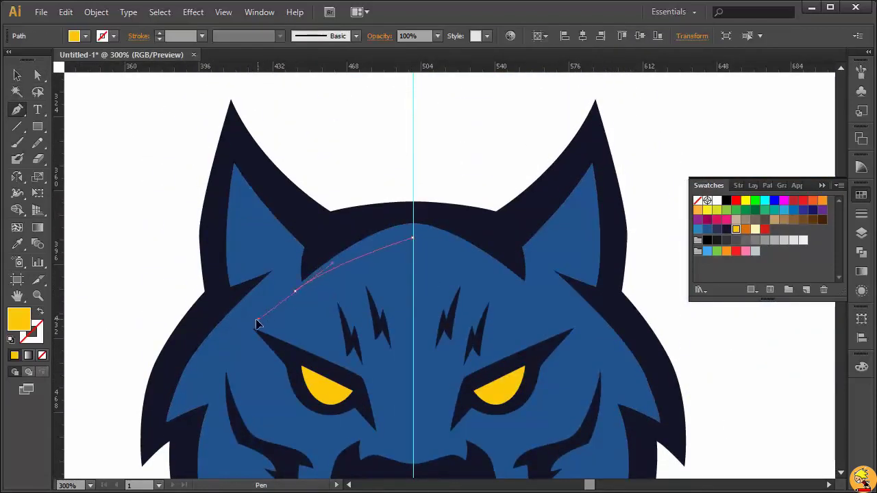
click(294, 291)
click(390, 144)
click(17, 74)
key(o)
alt+click(413, 113)
click(42, 202)
Combine the forehead shapes with the face in Pathfinder and fill the crescent cream.
click(391, 274)
shift+click(411, 154)
key(shift+ctrl+F9)
click(756, 218)
click(704, 185)
click(722, 229)
click(654, 148)
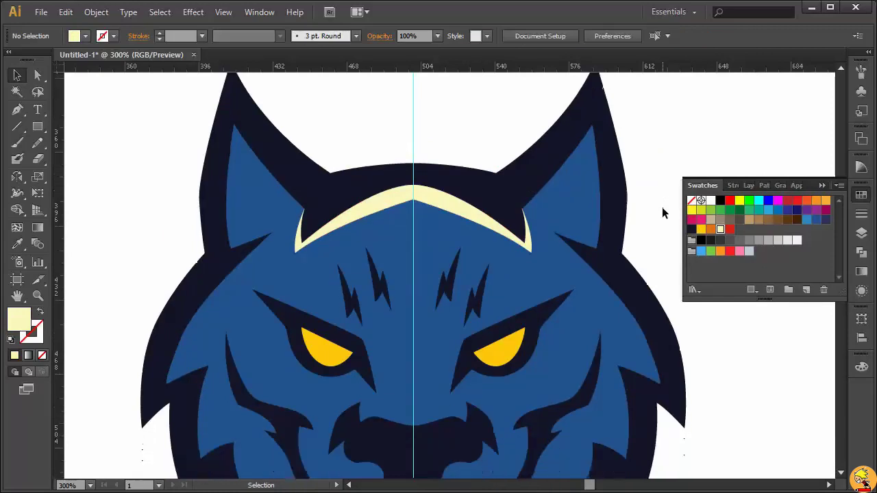
scroll(343, 172, down, 3)
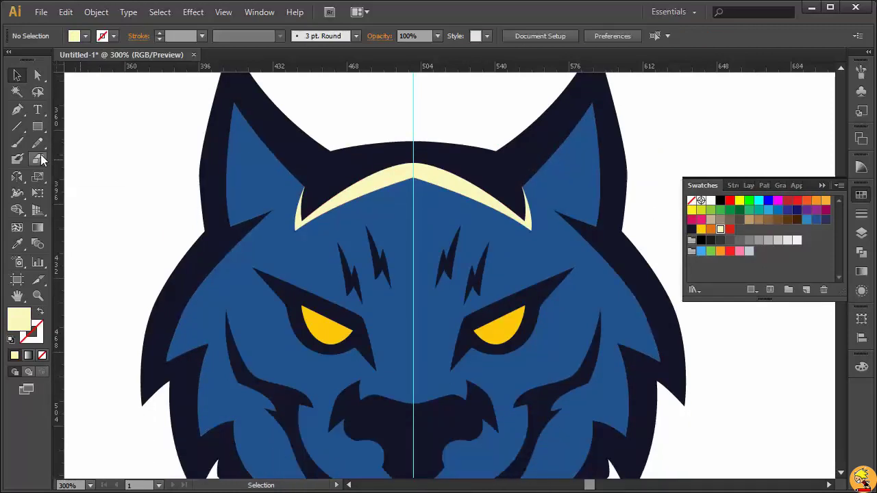
Draw a closed shading shape over the left ear with the Pen tool.
click(17, 111)
scroll(251, 172, up, 3)
mouse_move(234, 163)
mouse_down()
mouse_move(251, 245)
mouse_move(288, 266)
mouse_up()
click(286, 258)
click(234, 297)
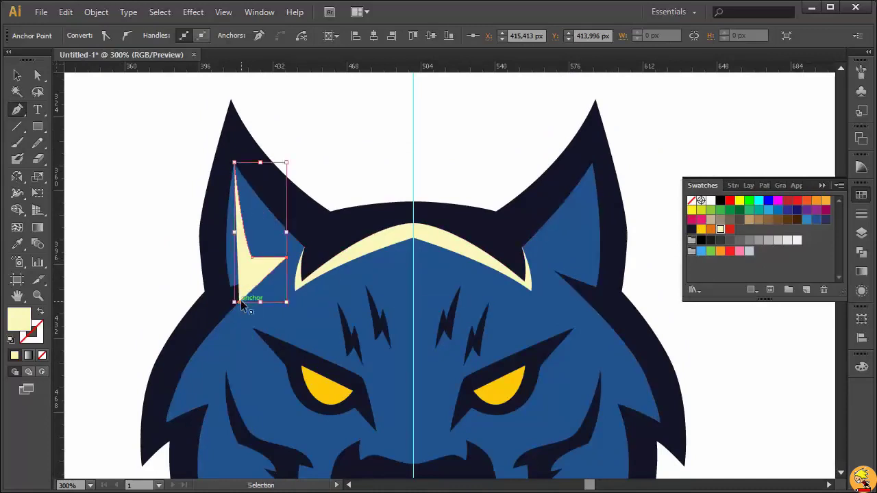
Intersect the ear shading with the head shape in Pathfinder and fill it dark navy.
click(183, 258)
click(187, 150)
click(235, 163)
click(16, 74)
shift+click(342, 171)
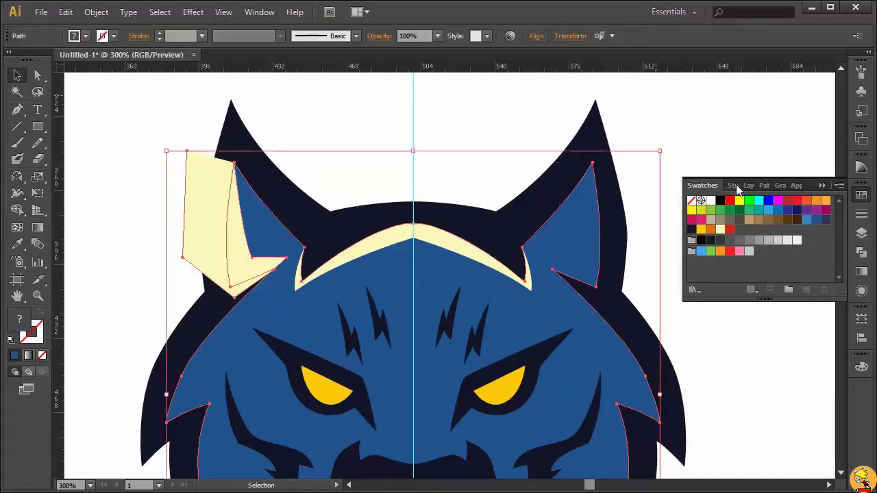
click(764, 185)
click(729, 211)
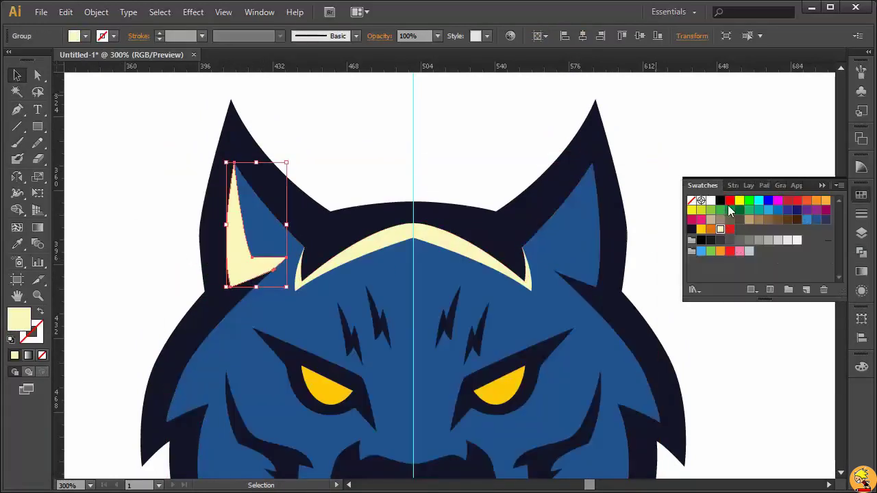
click(692, 229)
key(ctrl+shift+a)
Start a shading path down the left cheek and jaw toward the chin.
key(p)
scroll(164, 267, down, 5)
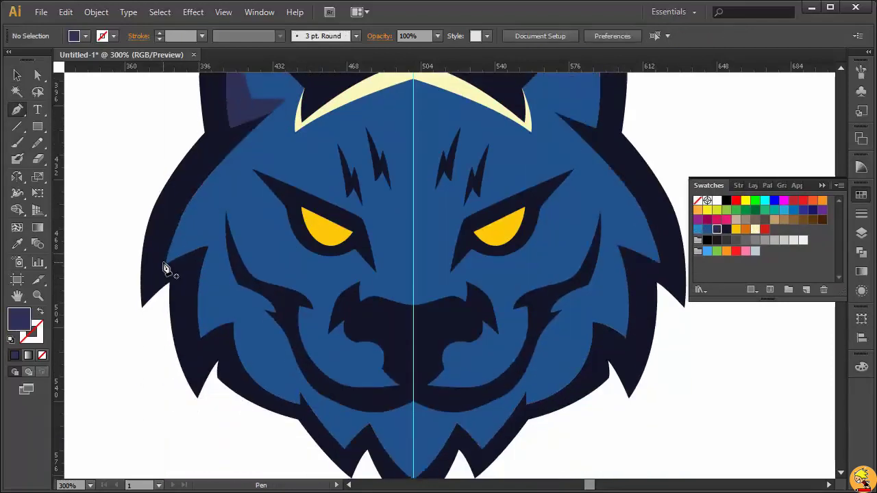
click(166, 264)
drag(209, 320, 214, 363)
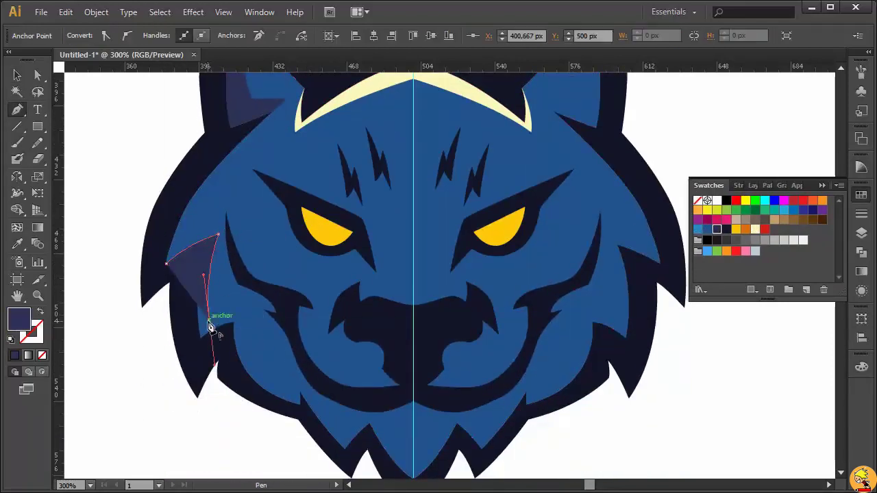
drag(294, 388, 296, 377)
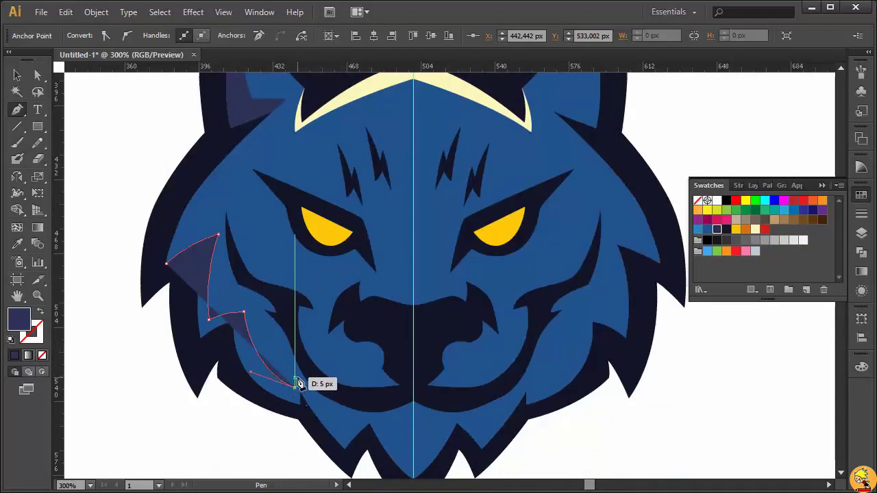
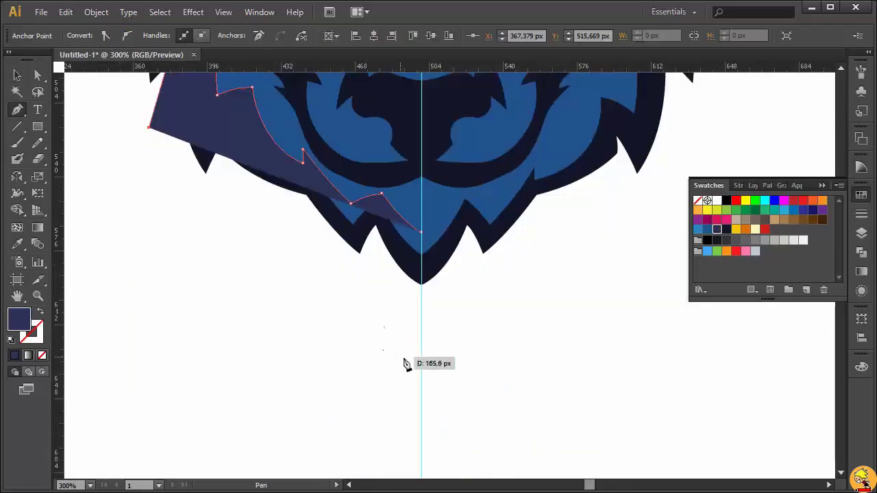
Close the lower-face shadow and mirror a copy of it across the centre guide.
click(421, 365)
key(v)
drag(425, 392, 421, 386)
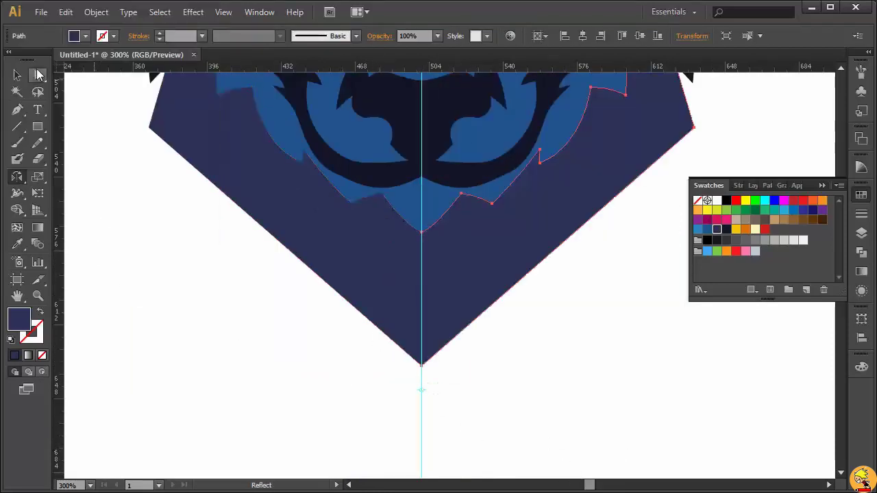
key(ctrl+a)
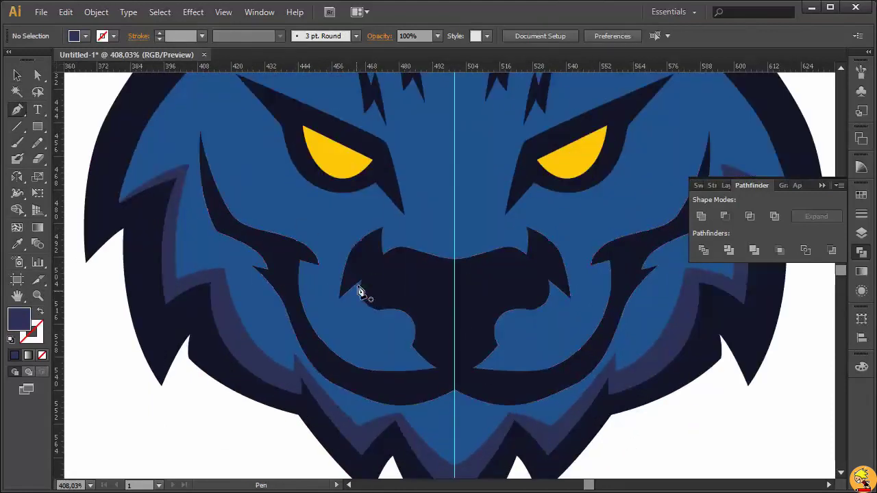
Pen-draw a navy cheek shadow from beside the nose up along the cheek.
click(354, 292)
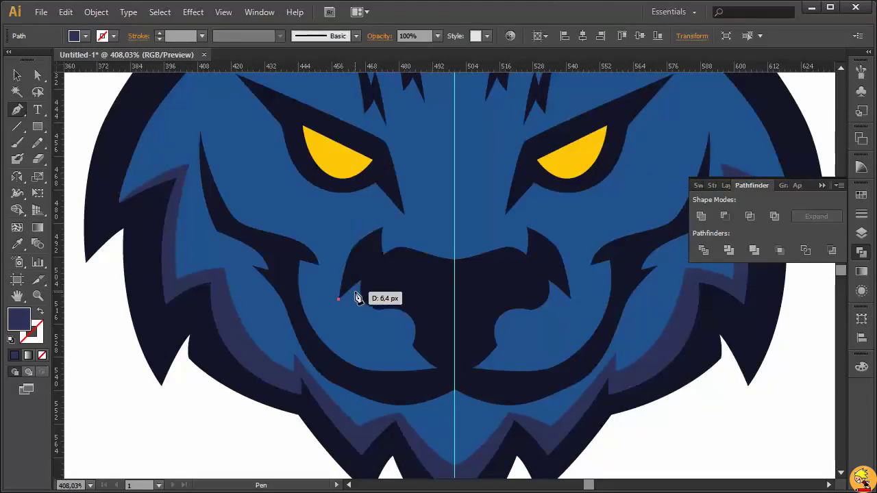
drag(369, 319, 386, 329)
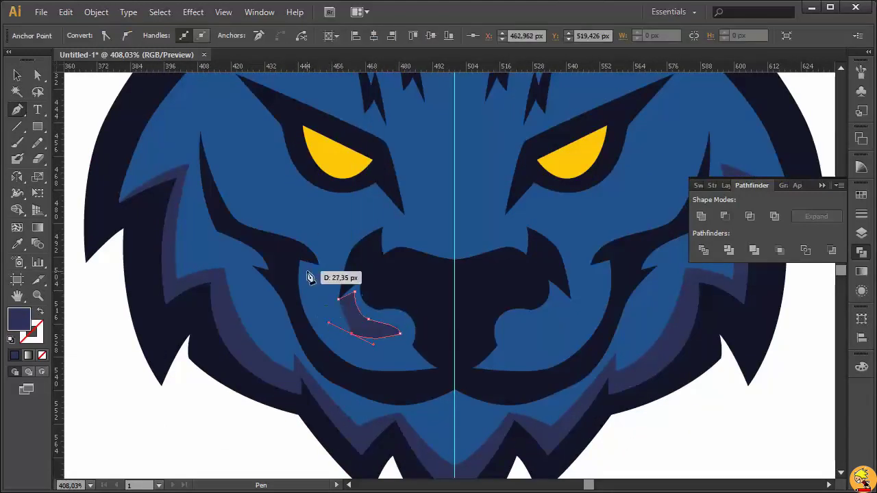
drag(307, 270, 306, 245)
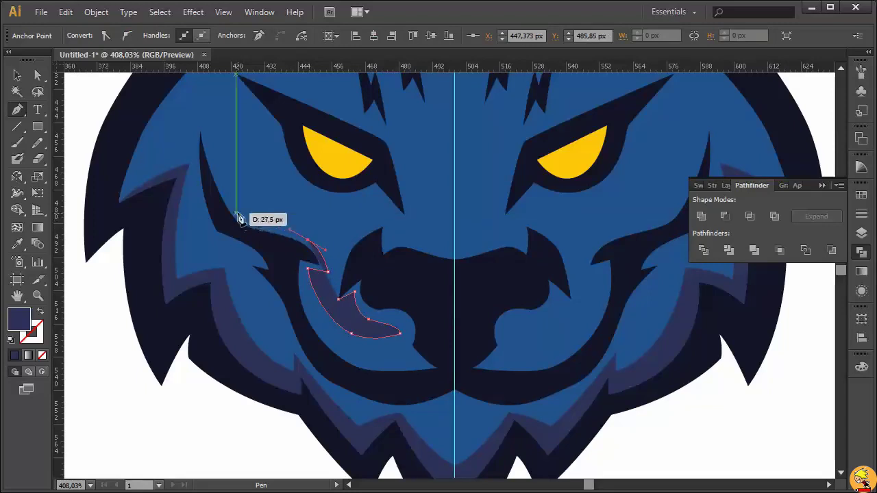
drag(240, 219, 309, 234)
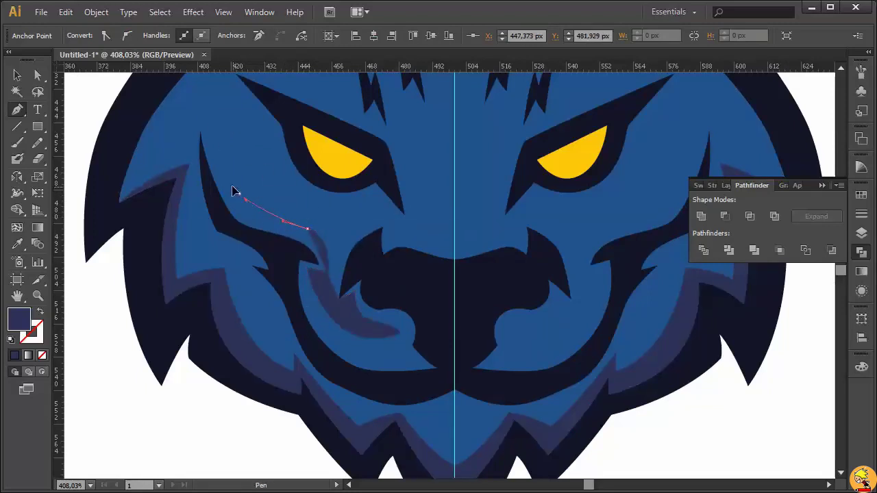
scroll(203, 98, up, 1)
mouse_move(200, 146)
mouse_down()
mouse_move(239, 254)
mouse_move(273, 272)
mouse_up()
Continue the cheek shadow around the lower muzzle and chin, then close it.
drag(305, 345, 301, 341)
drag(379, 406, 394, 408)
drag(447, 389, 447, 396)
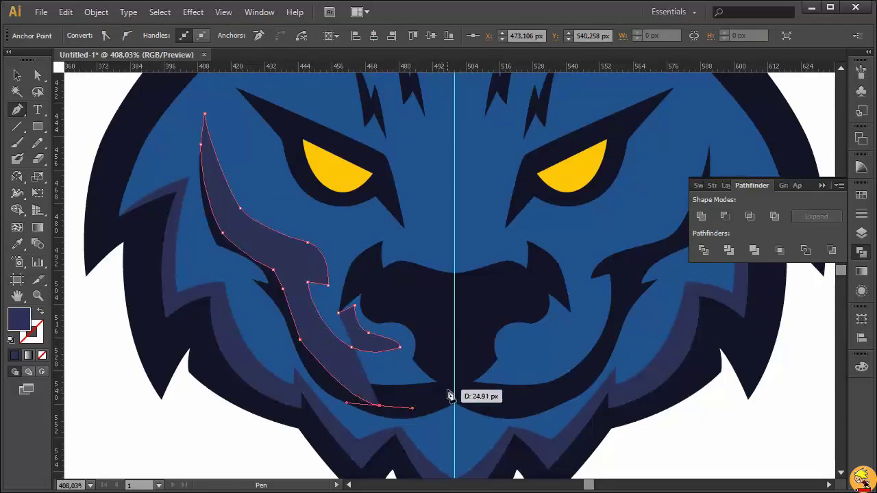
click(444, 326)
drag(414, 293, 400, 287)
click(17, 75)
Send the cheek shadow behind the face and reflect a vertical copy onto the right cheek.
key(ctrl+shift+bracketleft)
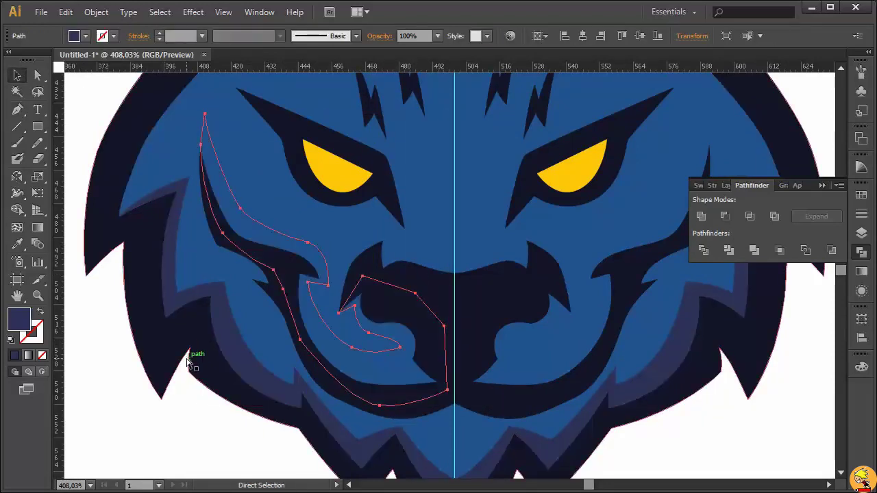
drag(386, 388, 422, 226)
click(422, 226)
key(o)
alt+click(490, 417)
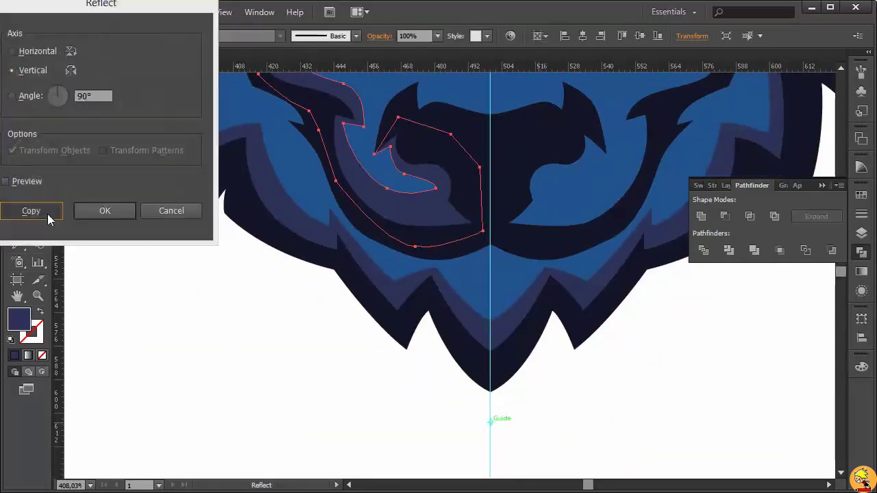
click(29, 210)
scroll(764, 372, up, 1)
scroll(758, 421, up, 2)
scroll(757, 426, up, 1)
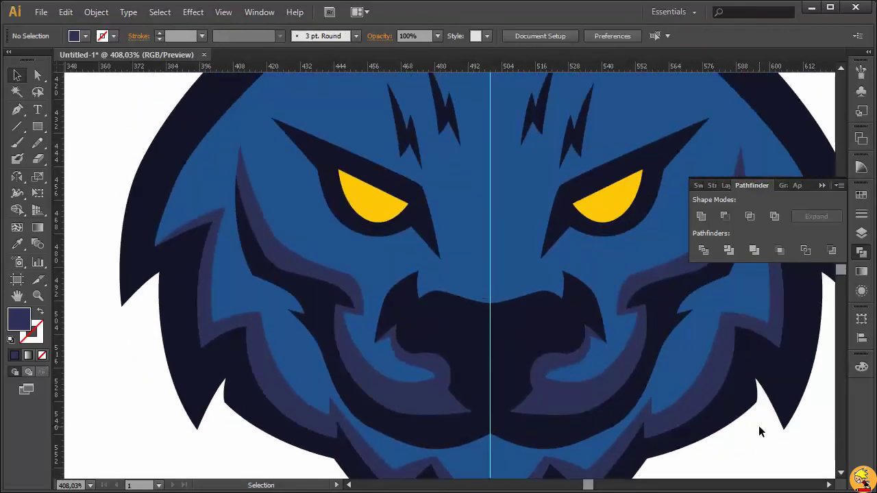
Draw a narrow pupil ellipse in the left eye and fill it dark navy.
scroll(759, 432, up, 2)
scroll(671, 347, up, 1)
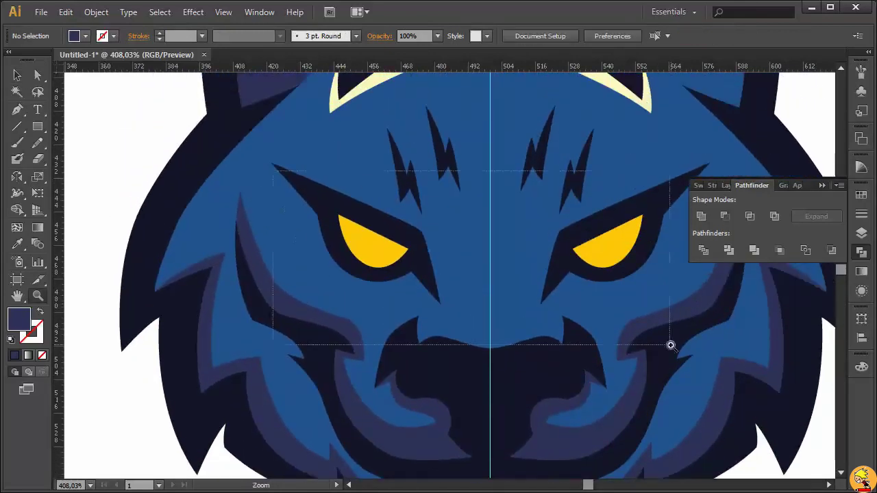
scroll(487, 240, up, 2)
drag(37, 127, 103, 158)
drag(263, 219, 277, 268)
key(v)
click(698, 185)
click(726, 229)
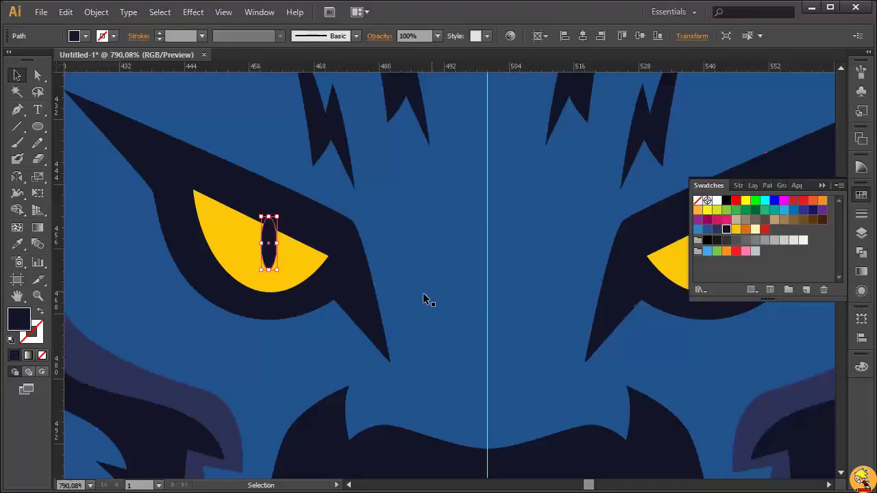
Reflect a vertical copy of the pupil into the right eye.
key(ctrl+minus)
key(ctrl+minus)
key(ctrl+minus)
scroll(744, 417, down, 1)
scroll(456, 260, up, 4)
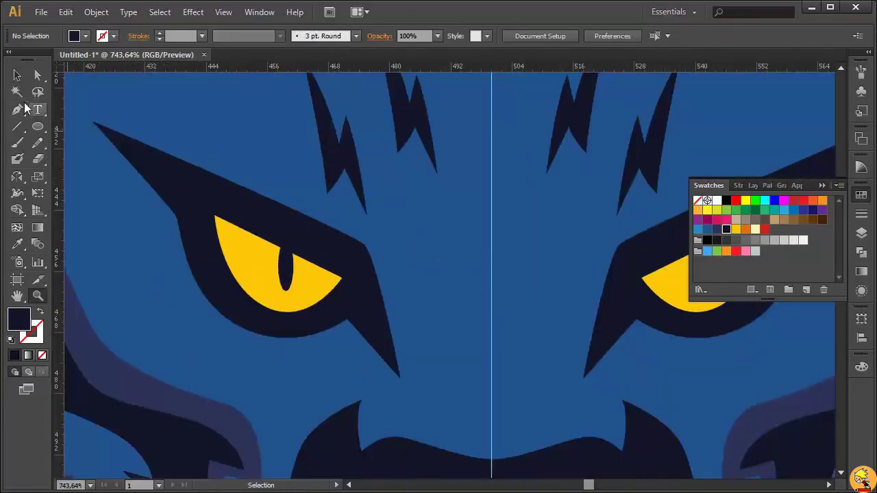
click(280, 270)
key(ctrl+minus)
key(ctrl+minus)
key(ctrl+minus)
key(o)
alt+click(460, 130)
click(60, 208)
Pen-draw a closed shadow shape around the left eye from brow to below the eye.
drag(294, 186, 557, 349)
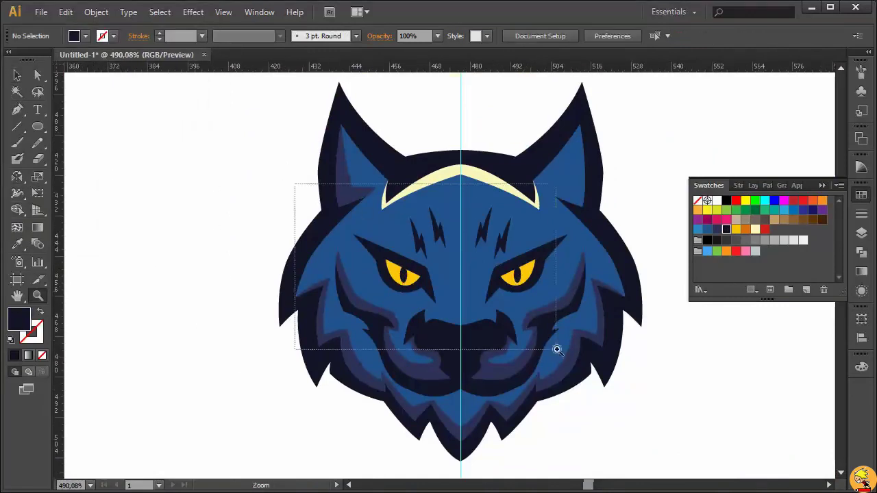
key(p)
click(595, 438)
click(558, 294)
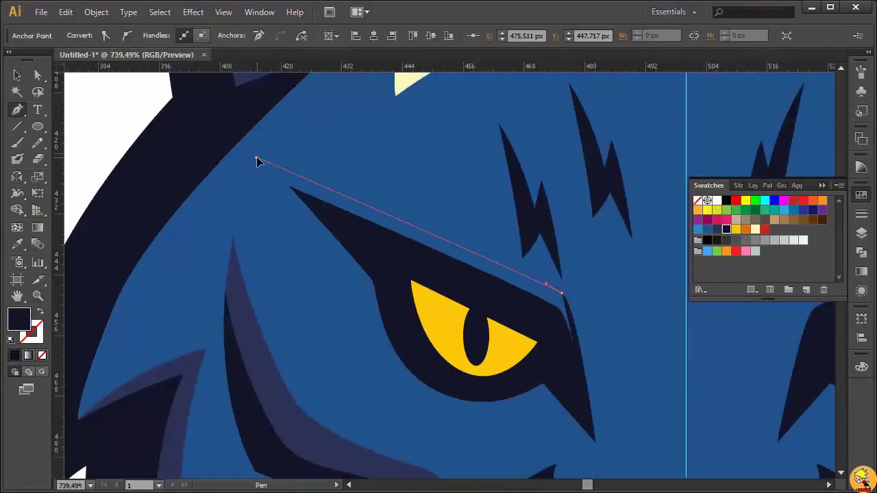
click(260, 163)
click(340, 298)
drag(416, 411, 484, 441)
click(536, 409)
Fill the eye shadow navy, send it behind the eye, and zoom out.
click(594, 442)
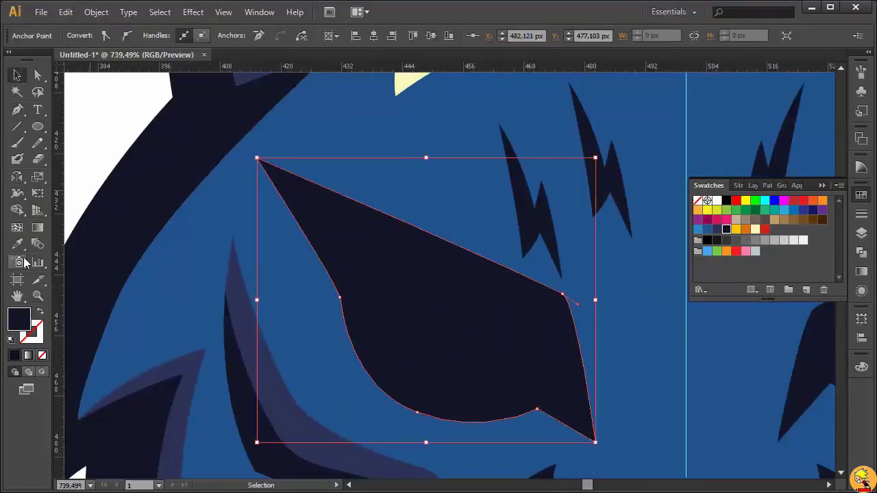
key(i)
click(98, 247)
key(ctrl+[)
key(v)
click(96, 122)
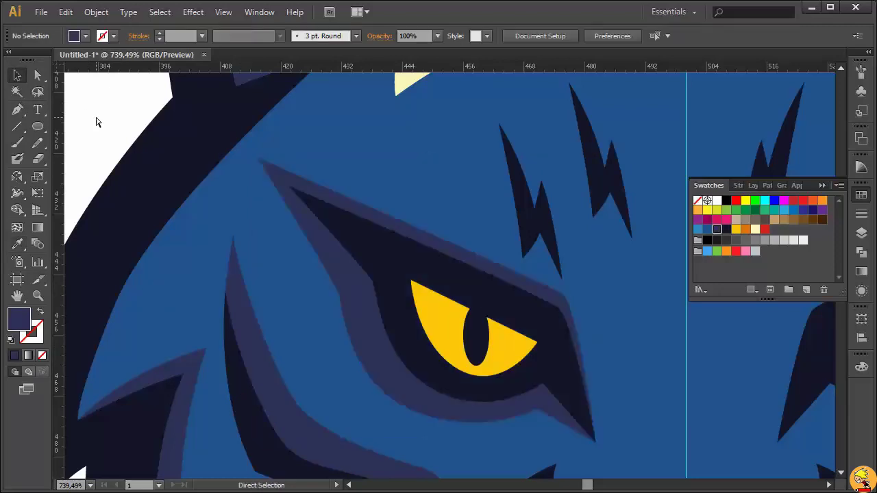
key(ctrl+0)
click(317, 297)
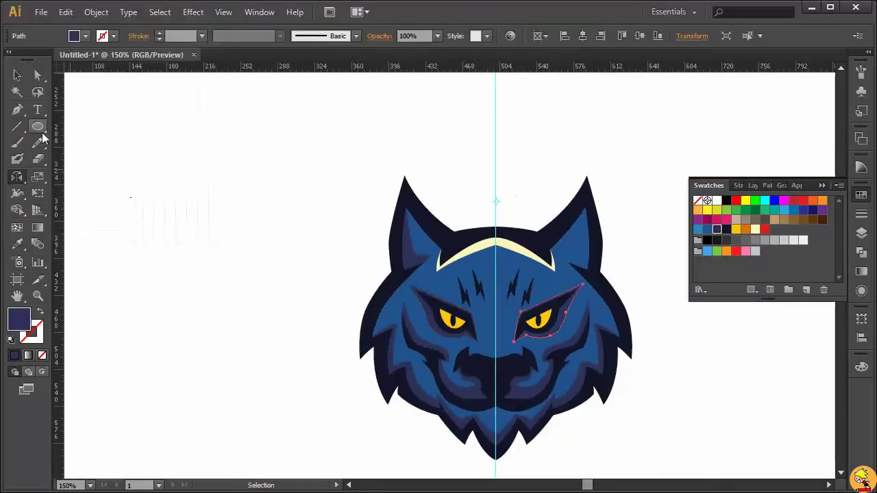
Draw a leaf-shaped nose-bridge shading path on the centre line.
scroll(290, 260, down, 2)
key(z)
drag(401, 214, 652, 398)
click(410, 297)
drag(376, 191, 378, 197)
click(372, 195)
key(v)
Mirror the nose-bridge shape across the centre guide.
key(ctrl+plus)
key(ctrl+plus)
key(ctrl+plus)
key(ctrl+plus)
key(ctrl+0)
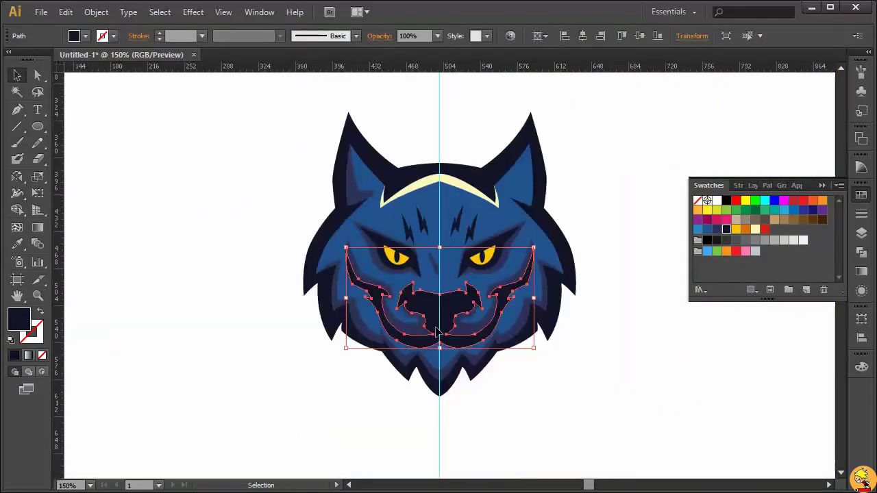
key(o)
click(439, 203)
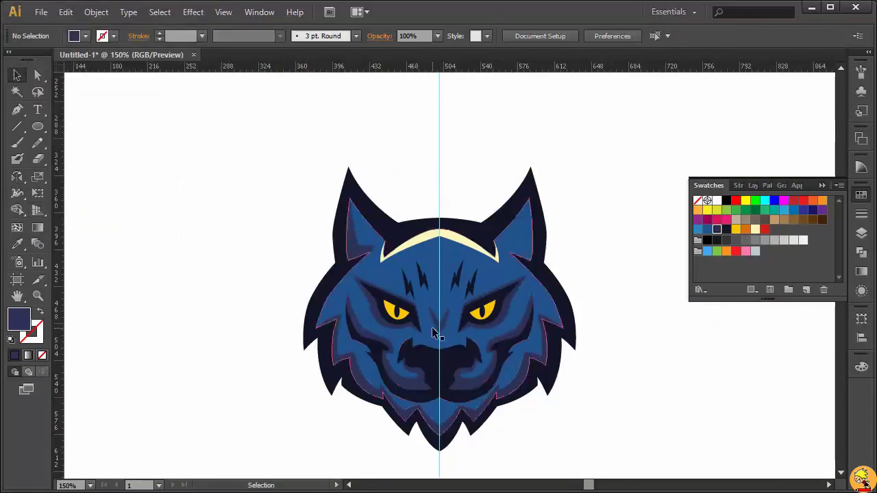
click(623, 370)
scroll(625, 366, down, 2)
Reflect a vertical copy of the left ear to the right side.
key(v)
click(364, 198)
key(o)
alt+click(439, 165)
click(171, 203)
click(663, 402)
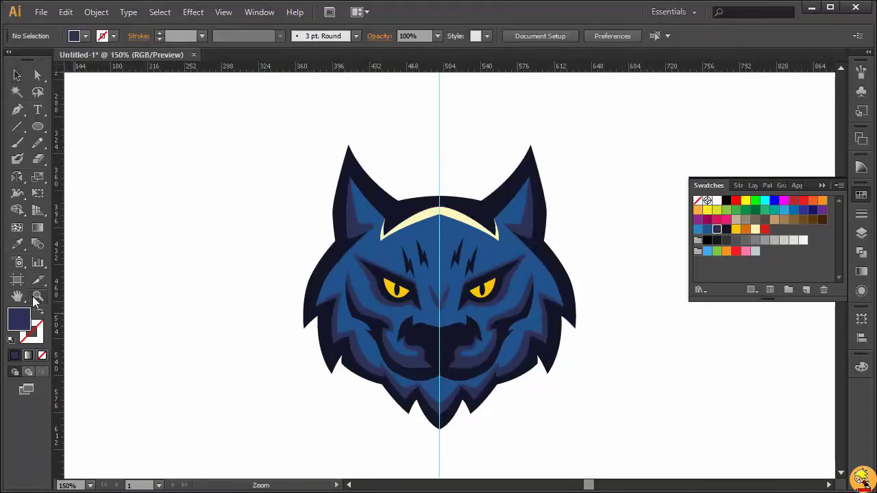
Select both eye pupils to check they match, then deselect.
scroll(500, 312, up, 5)
click(225, 245)
shift+click(454, 245)
click(774, 419)
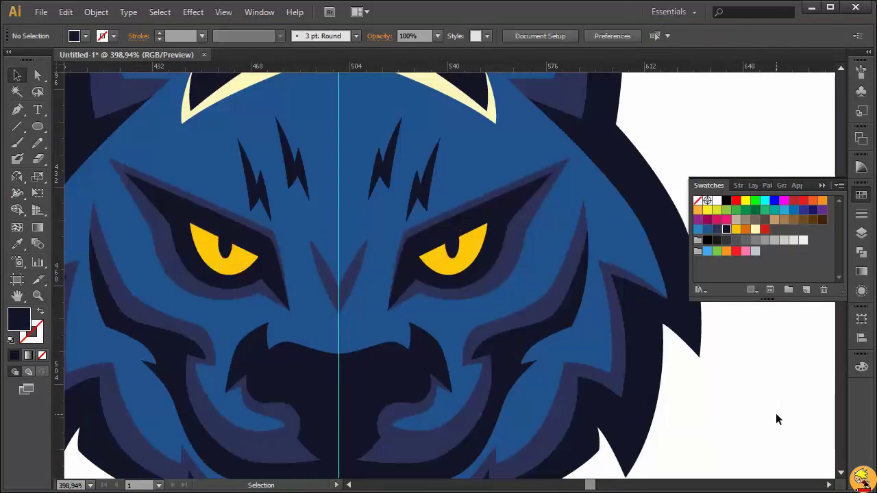
Pan to the right cheek and start a navy shadow path with its first anchors.
scroll(805, 400, left, 2)
scroll(805, 401, down, 2)
scroll(805, 400, up, 5)
scroll(805, 400, down, 3)
scroll(805, 400, down, 1)
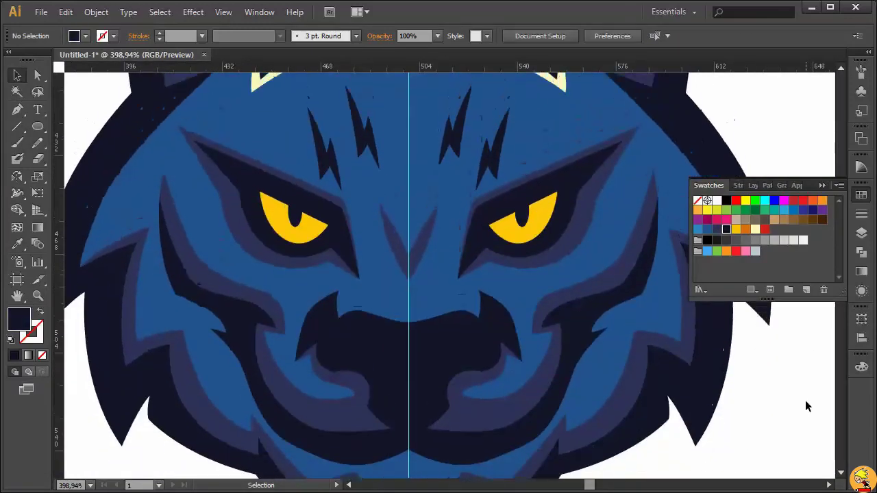
scroll(806, 401, up, 2)
scroll(764, 407, right, 3)
scroll(764, 407, down, 2)
scroll(682, 408, down, 1)
key(p)
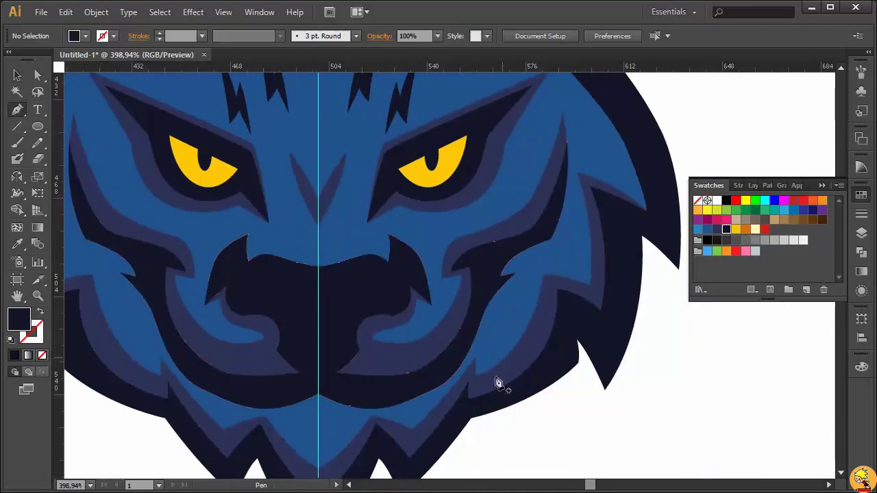
click(468, 397)
click(543, 254)
click(500, 276)
Curve the shadow along the fur edge and close the right-cheek path.
click(485, 275)
click(491, 262)
mouse_move(548, 224)
mouse_down()
mouse_move(568, 177)
mouse_move(518, 279)
mouse_up()
click(599, 322)
drag(598, 322, 591, 229)
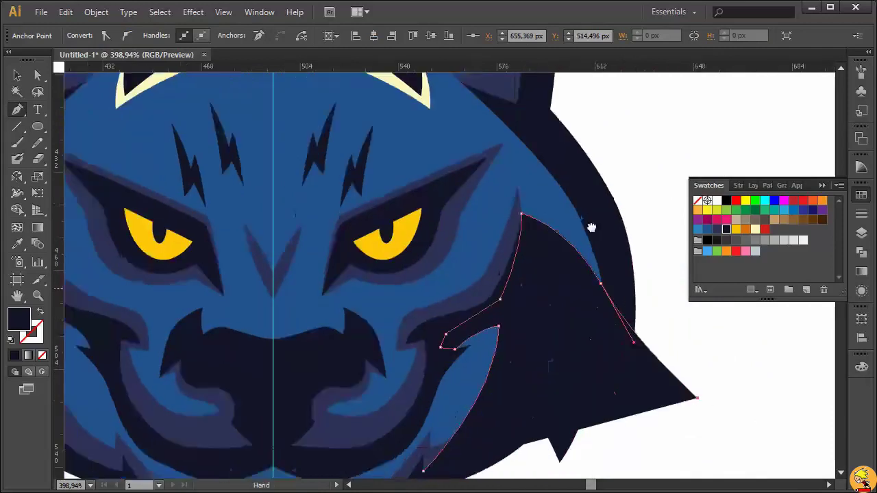
Select the shadow with the head shape and try a Pathfinder merge, then undo it.
key(v)
click(615, 300)
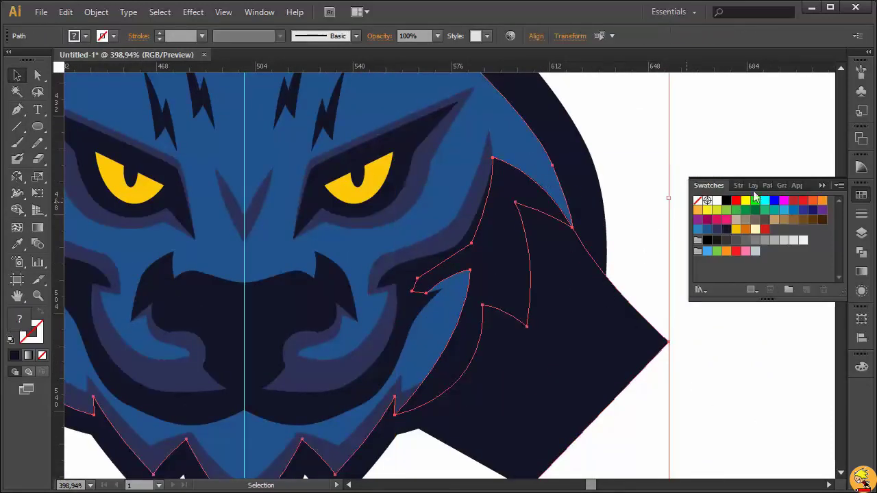
key(ctrl+shift+F9)
click(724, 216)
click(747, 355)
key(ctrl+z)
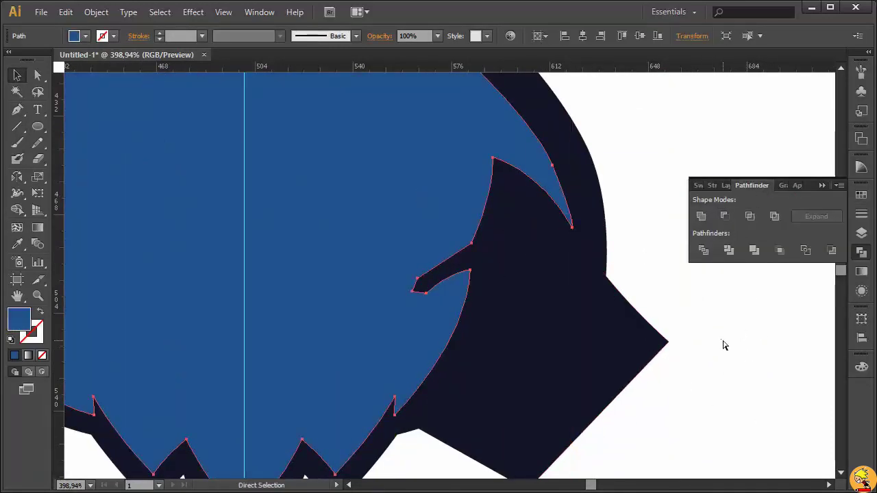
key(ctrl+z)
Try other Pathfinder shape modes and apply the one trimming the shadow to the face.
click(749, 216)
key(ctrl+z)
click(725, 216)
click(529, 329)
key(ctrl+0)
key(ctrl+plus)
key(ctrl+plus)
key(ctrl+plus)
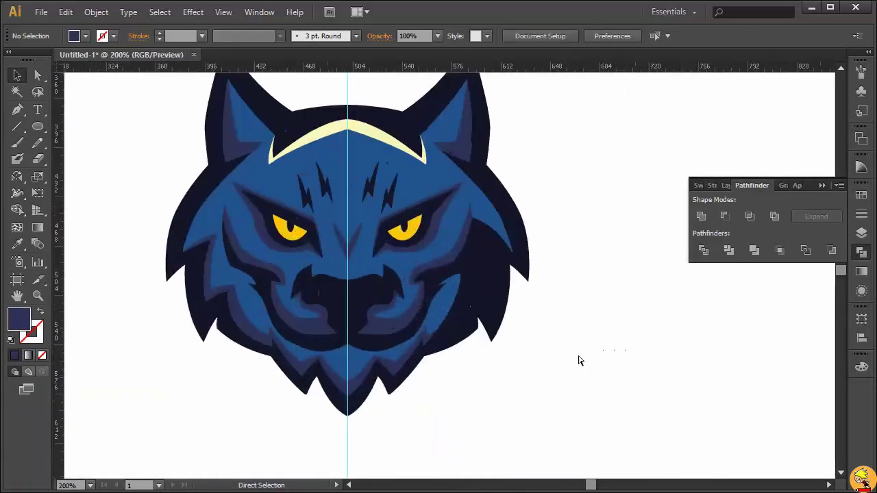
Pen-draw a shadow path from the headband along the head outline around the right eye.
key(ctrl+z)
key(ctrl+z)
key(p)
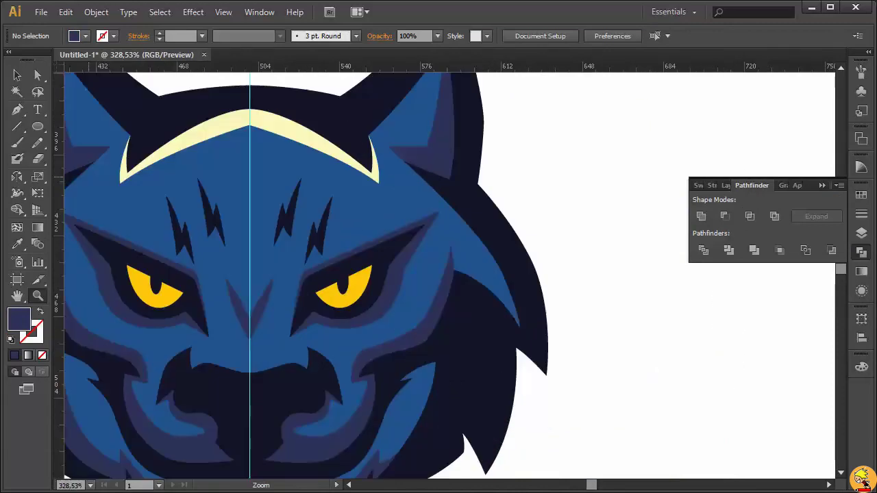
click(533, 311)
drag(401, 160, 307, 123)
click(401, 159)
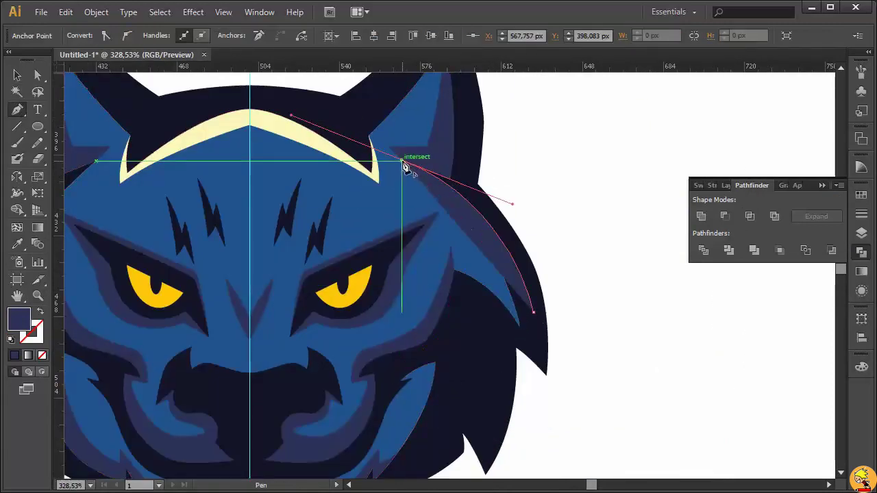
mouse_move(344, 260)
mouse_down()
mouse_move(363, 317)
mouse_move(402, 314)
mouse_up()
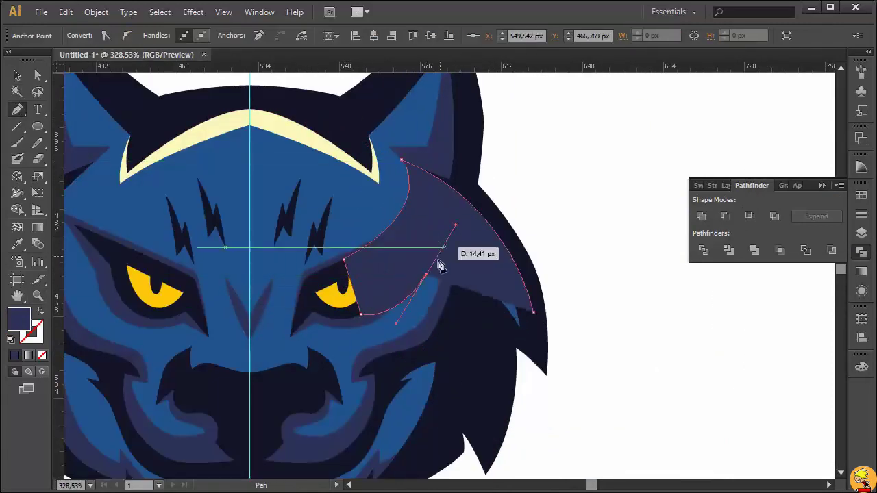
Extend the shadow path down toward the cheek and past the jaw.
key(shift+x)
drag(436, 251, 467, 180)
click(436, 250)
drag(433, 331, 452, 356)
click(554, 406)
click(632, 381)
Give the new path a navy fill with no stroke.
key(v)
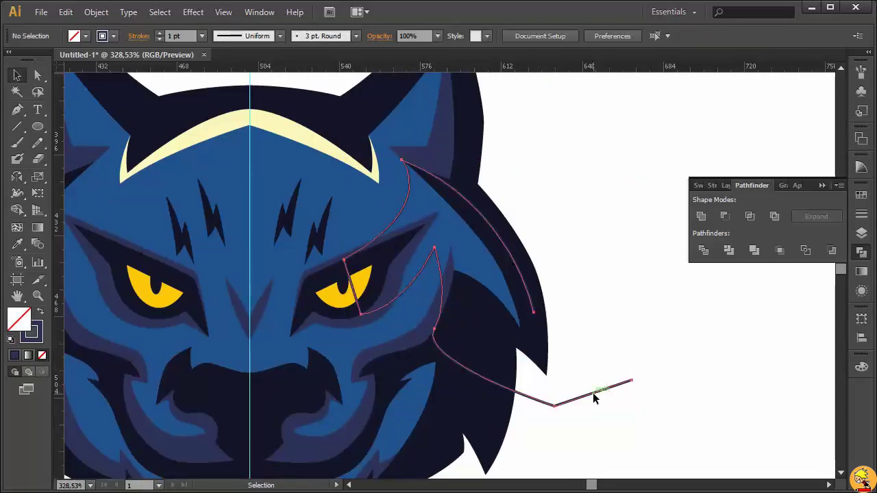
key(shift+x)
key(ctrl+z)
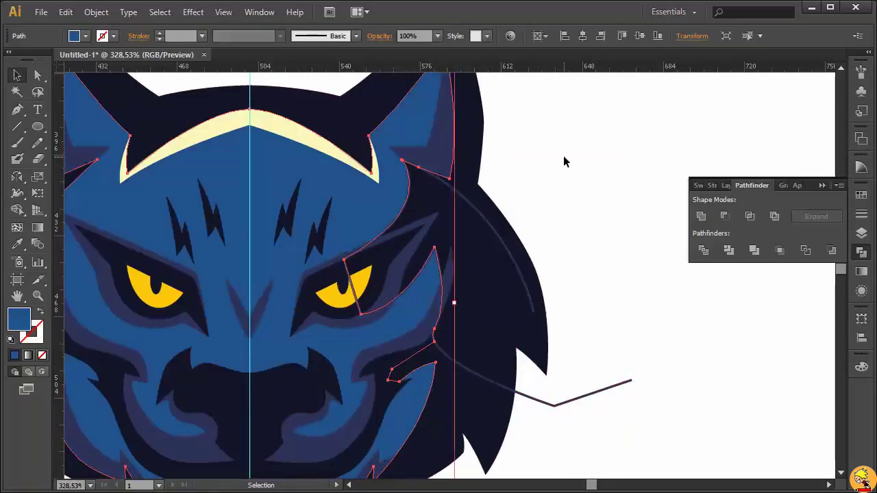
key(ctrl+z)
key(ctrl+z)
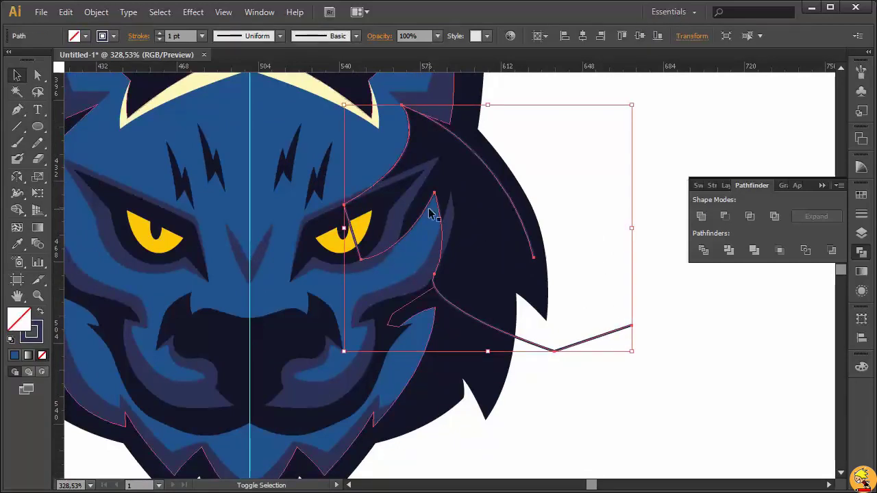
key(shift+x)
click(632, 196)
Undo the shape covering the right eye and re-zoom on the head.
key(ctrl+z)
key(ctrl+z)
key(ctrl+z)
key(ctrl+z)
key(ctrl+z)
key(ctrl+z)
key(ctrl+z)
key(ctrl+z)
key(ctrl+z)
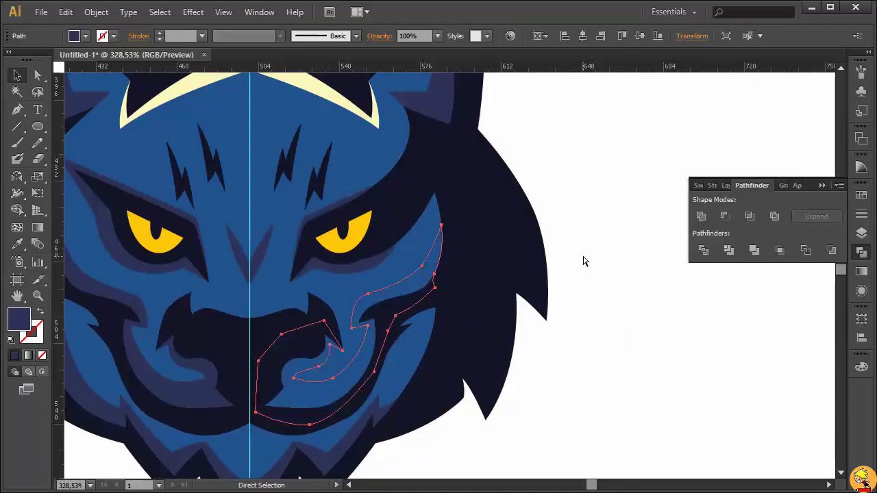
key(ctrl+z)
key(ctrl+minus)
key(ctrl+minus)
key(ctrl+minus)
key(ctrl+minus)
key(ctrl+minus)
key(ctrl+plus)
key(ctrl+plus)
key(ctrl+plus)
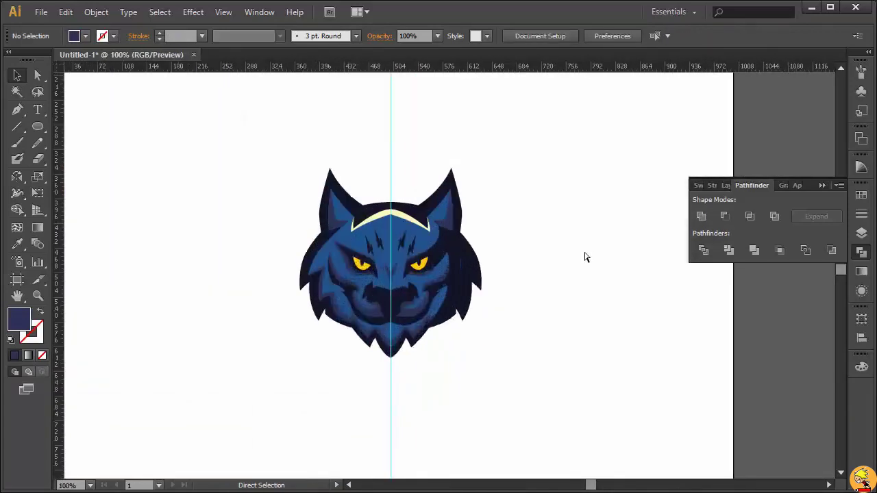
Zoom in to view the finished wildcat head with its navy right-side shading.
key(ctrl+plus)
key(ctrl+plus)
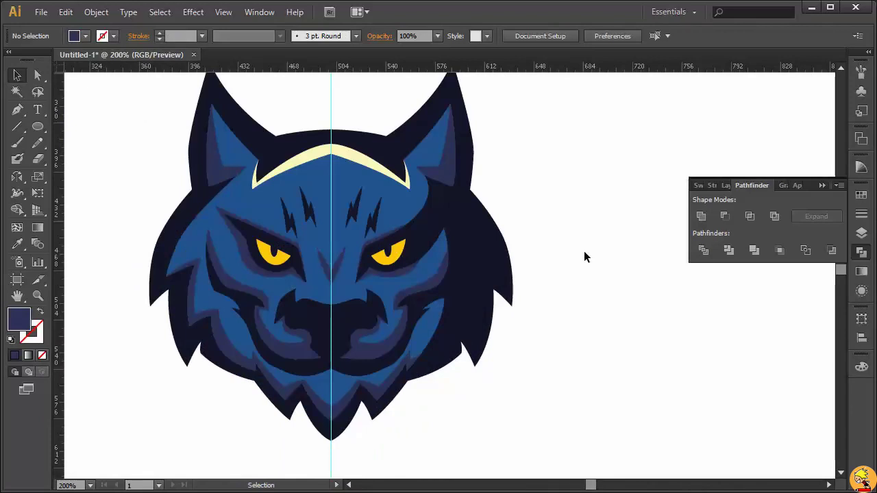
scroll(585, 252, up, 3)
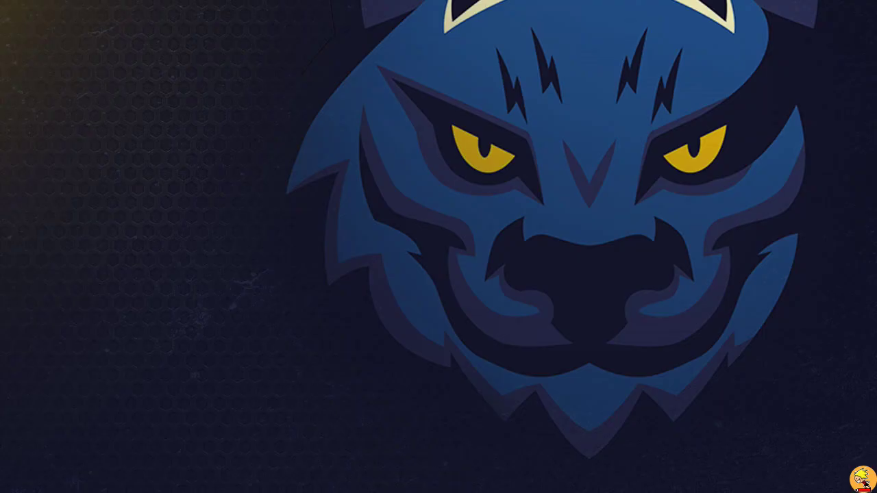